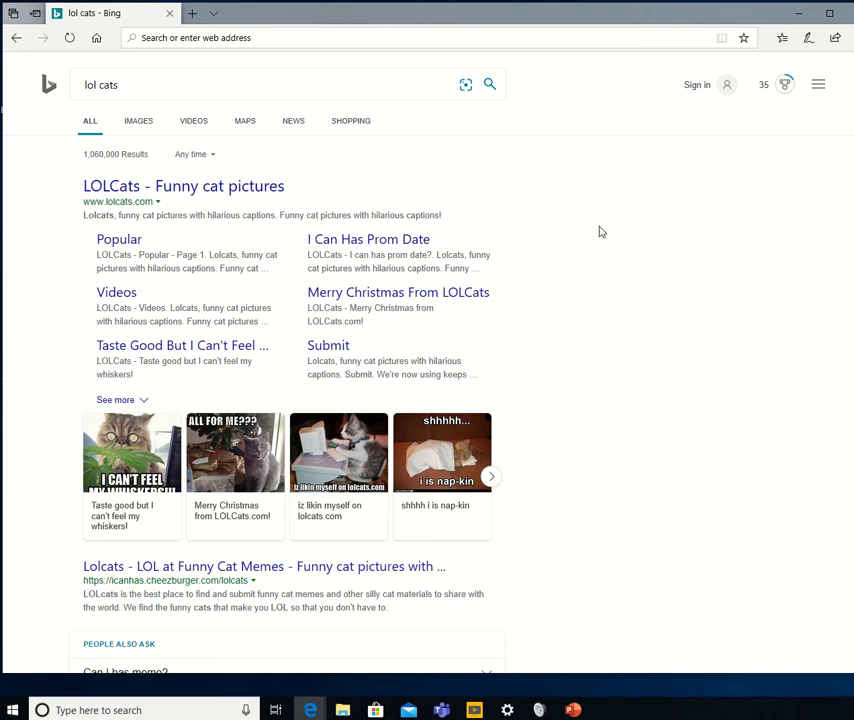
Browse to vpn.grandtimber.com in Edge, which lands on the port 4443 certificate warning.
click(355, 37)
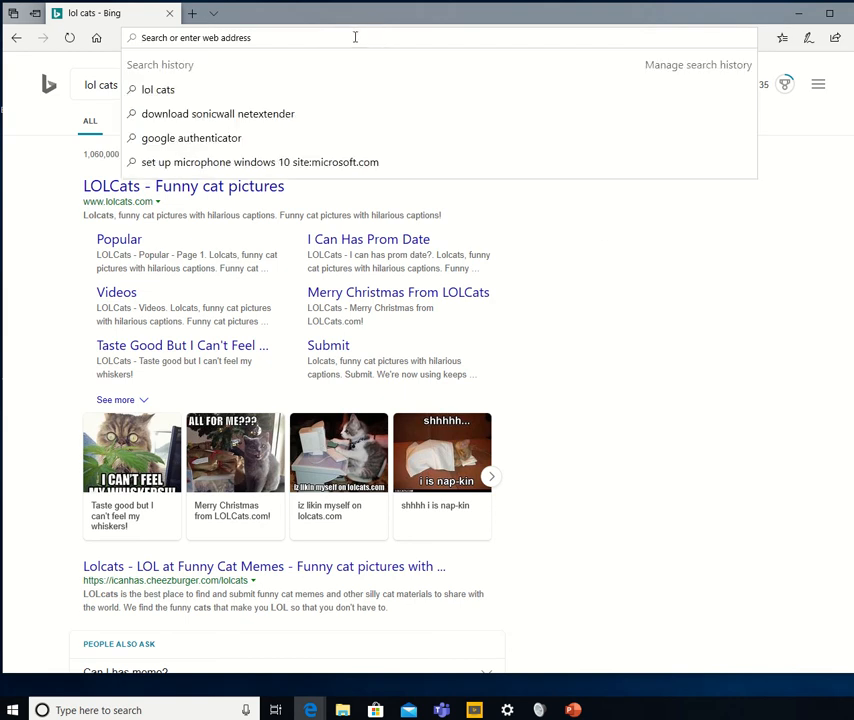
text(vpn)
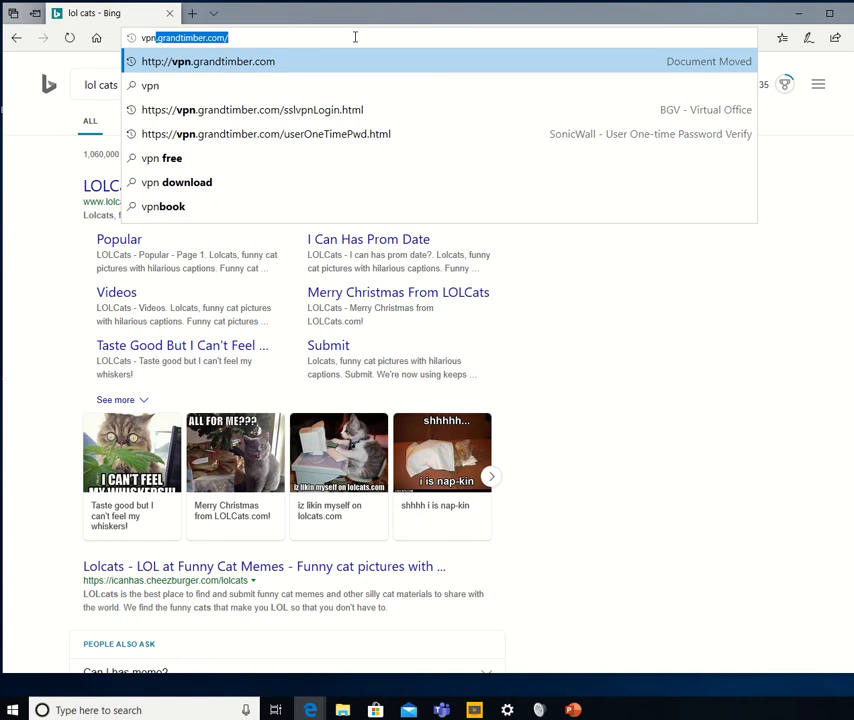
text(.grandtimber.)
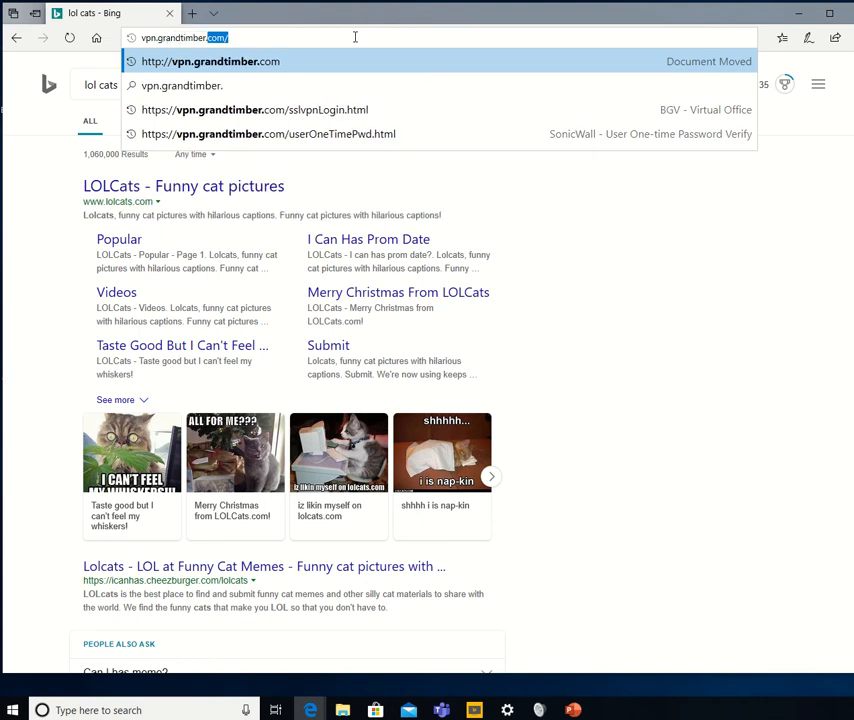
text(com)
key(Return)
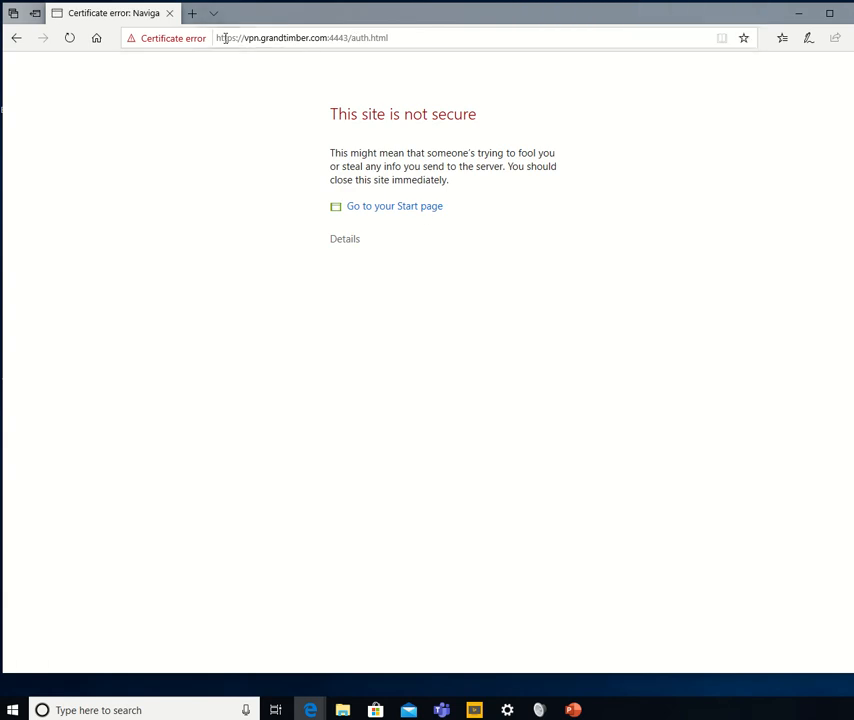
Check the https address, then open the certificate details and proceed to the webpage anyway.
click(233, 38)
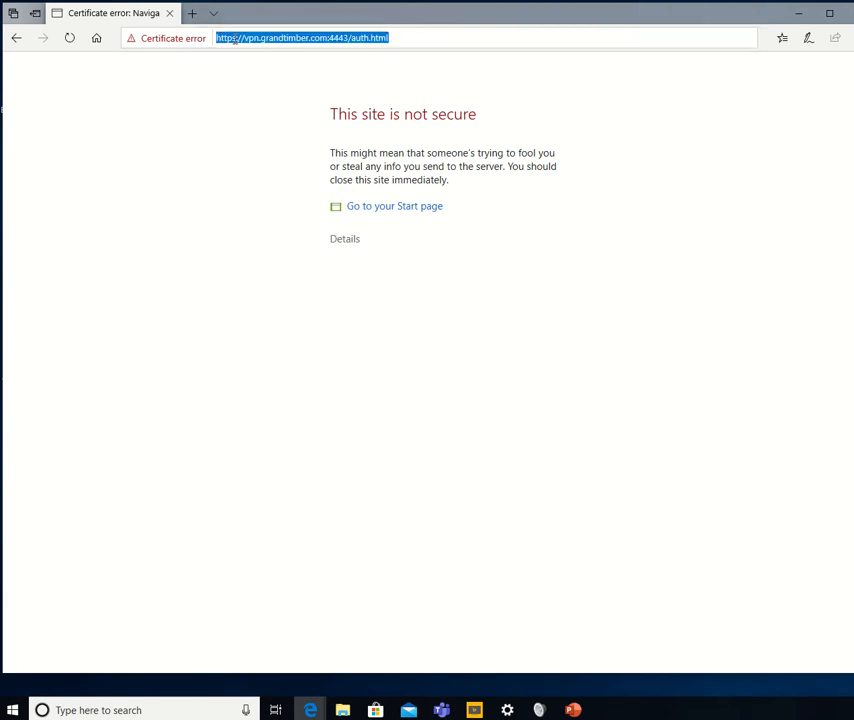
click(233, 38)
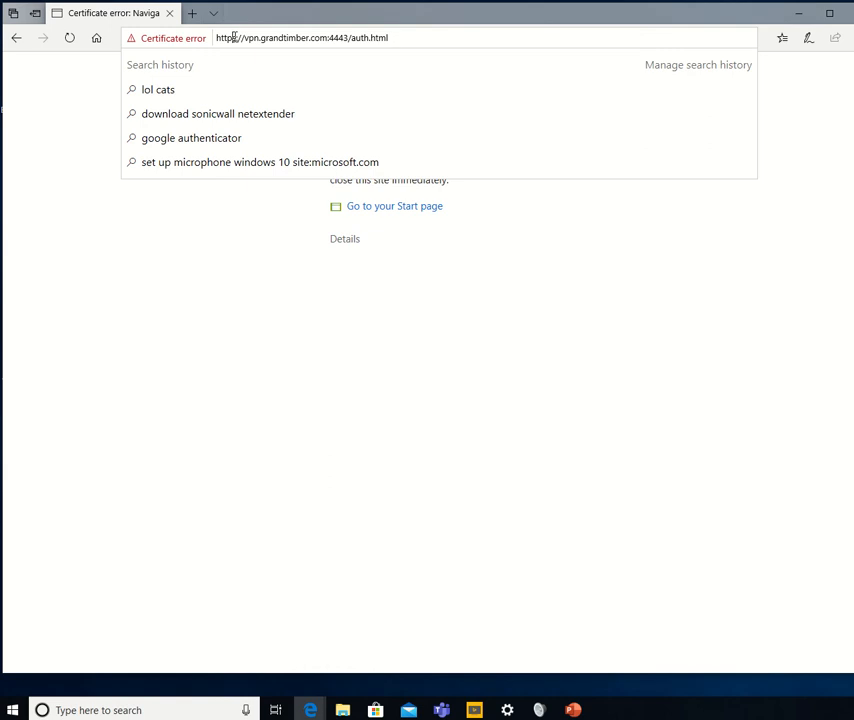
drag(233, 38, 238, 37)
click(248, 221)
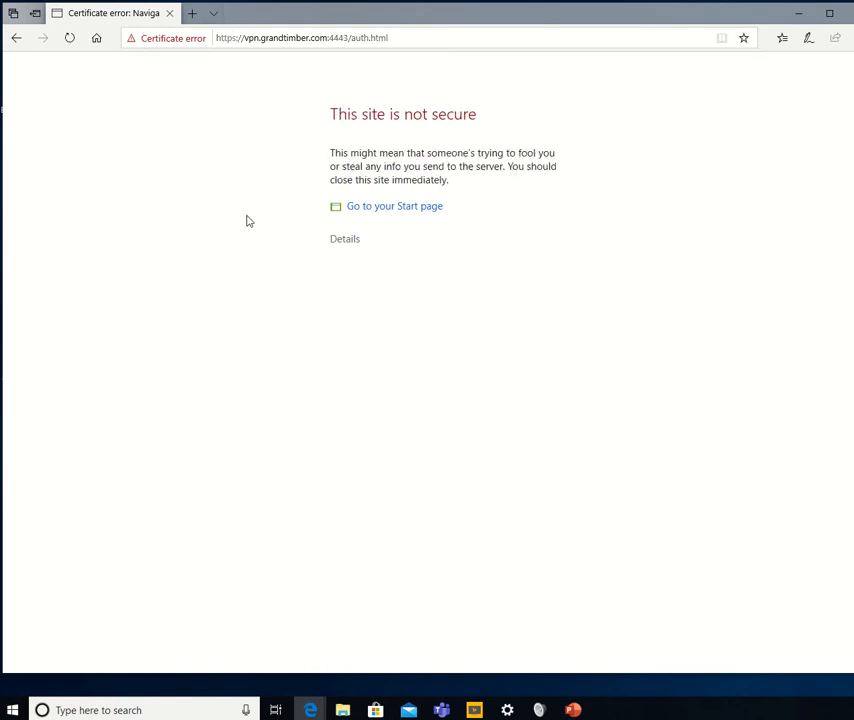
click(340, 244)
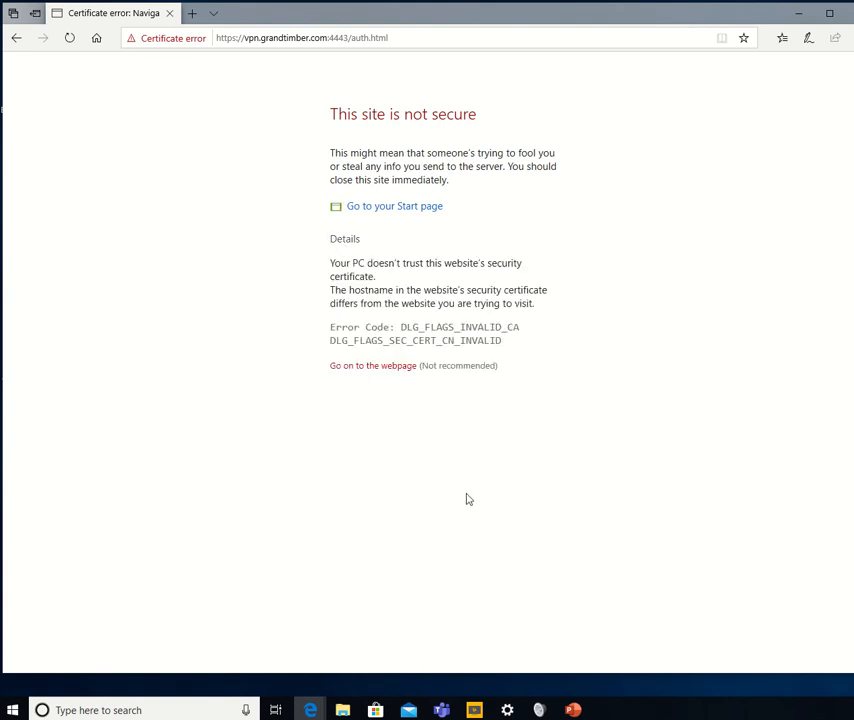
click(372, 366)
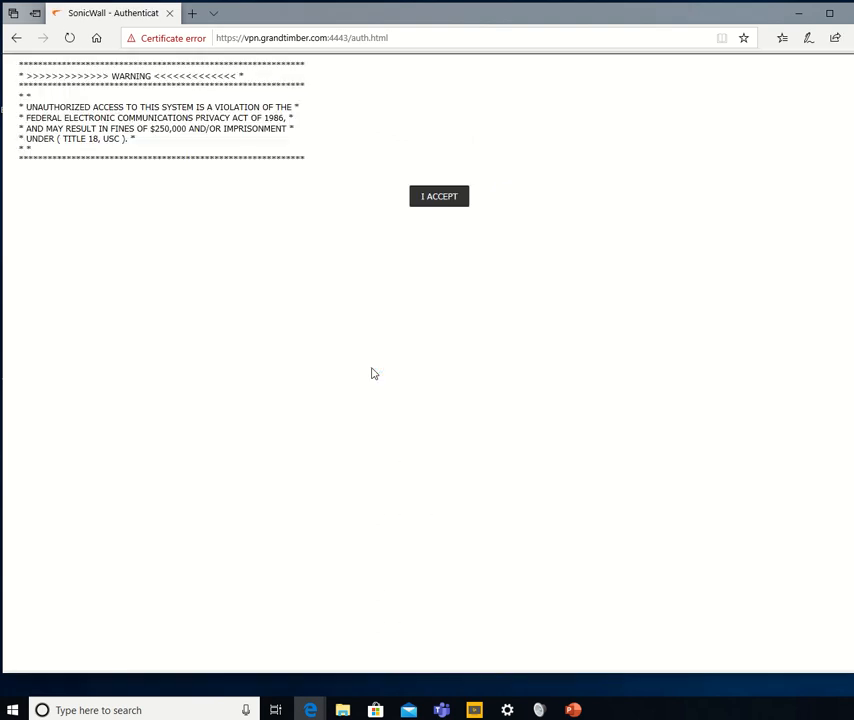
Accept the SonicWall unauthorized-access warning and switch to the SSL VPN login page.
click(433, 197)
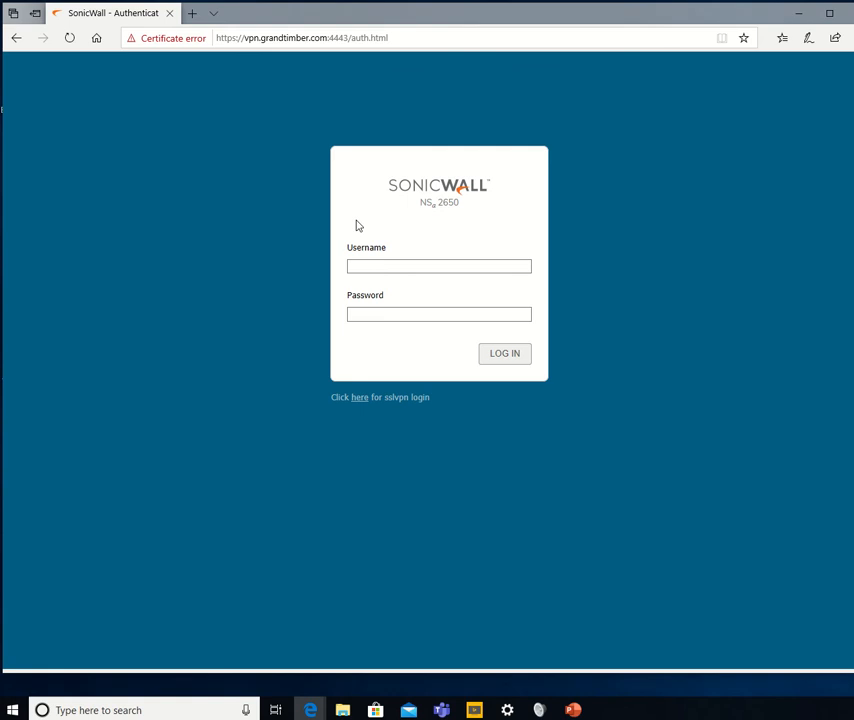
click(402, 267)
click(359, 401)
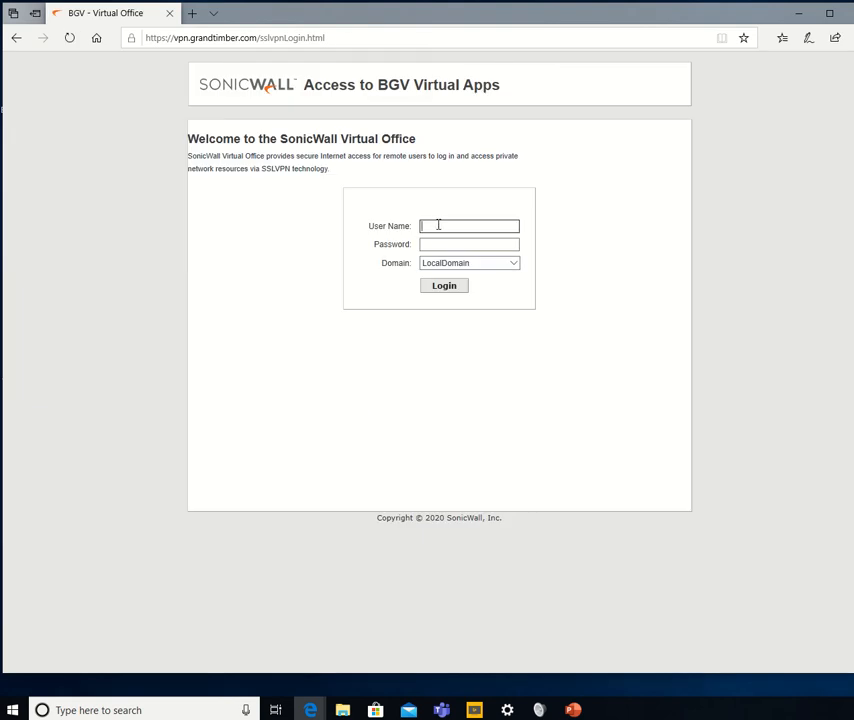
Log in to Virtual Office with the account's user name and password.
text(ad_brian)
key(Tab)
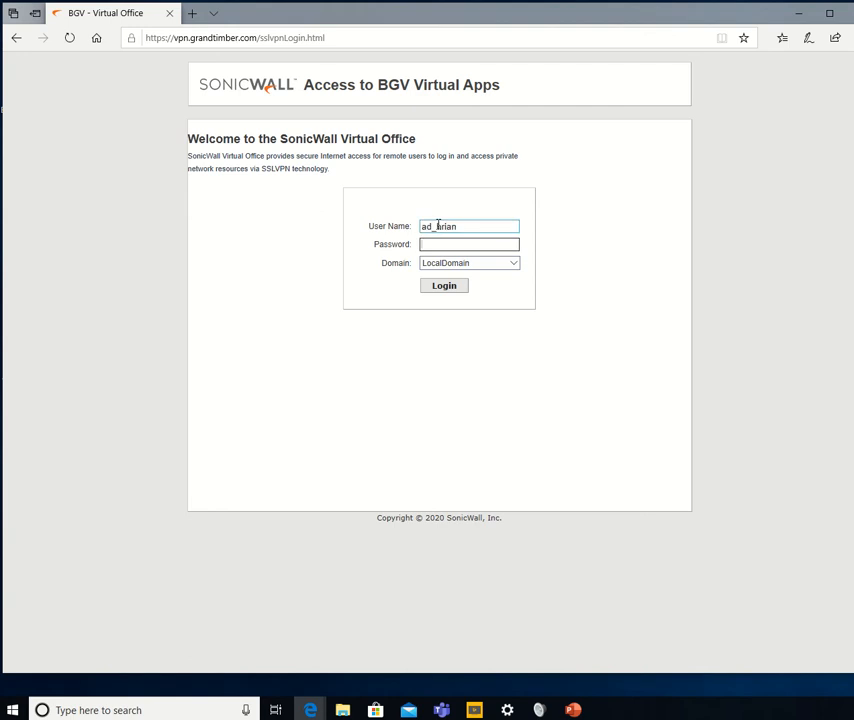
text(*****************)
click(445, 288)
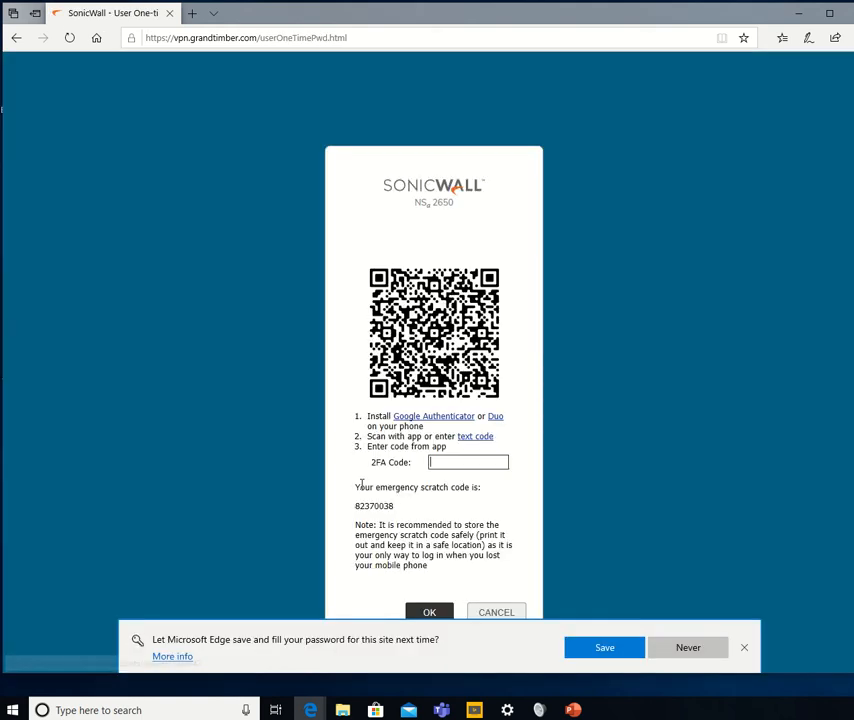
Decline Edge's password-save offer and highlight the Google Authenticator app name.
click(745, 648)
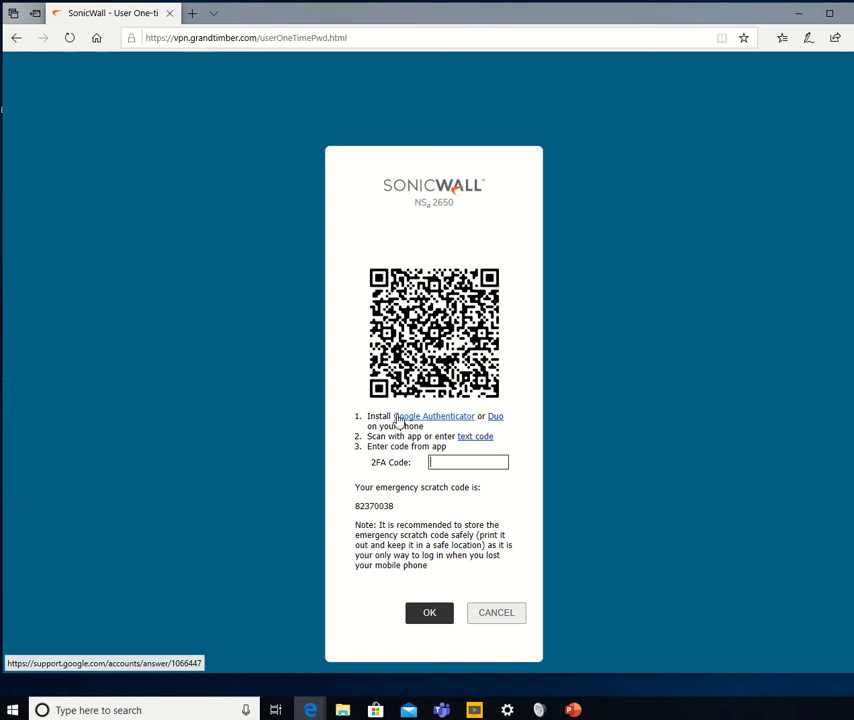
drag(394, 416, 478, 418)
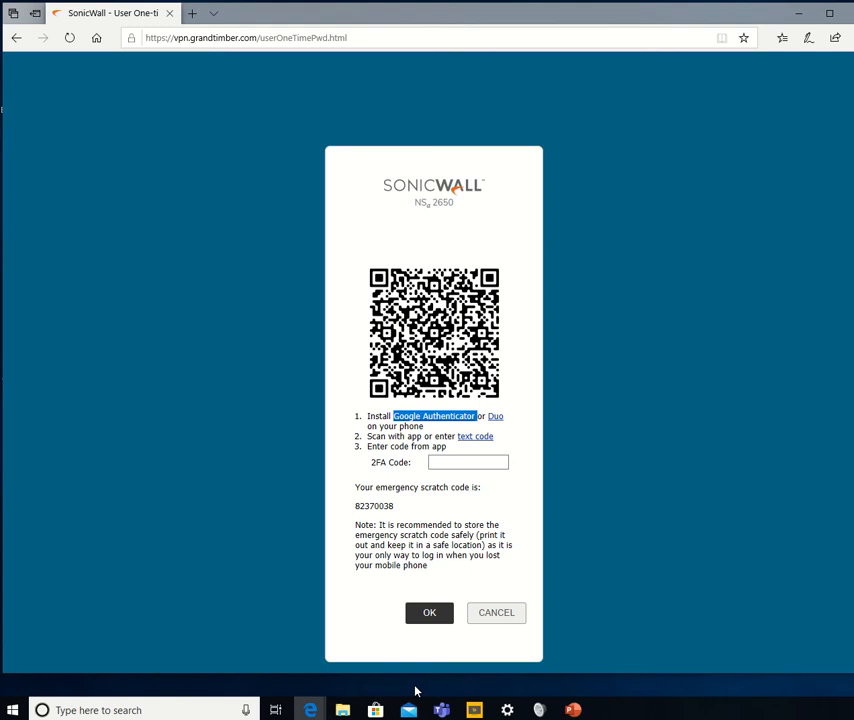
mouse_move(310, 710)
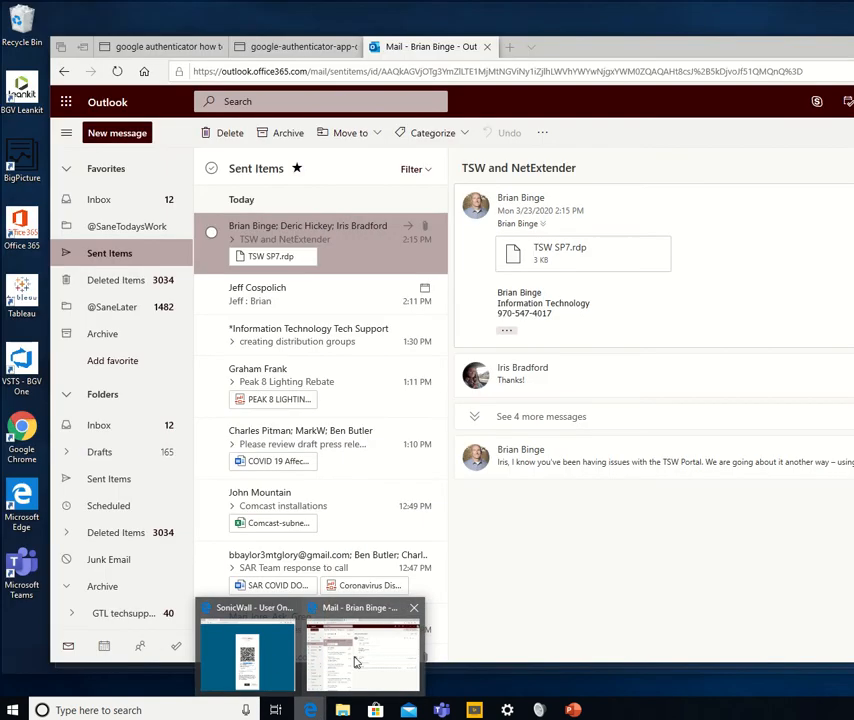
click(355, 662)
click(292, 46)
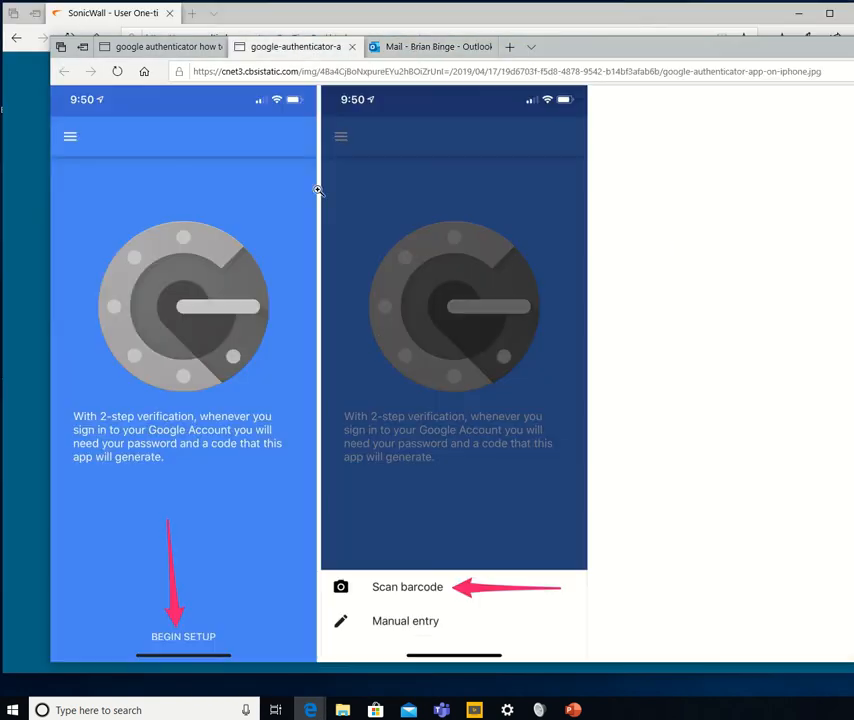
click(278, 19)
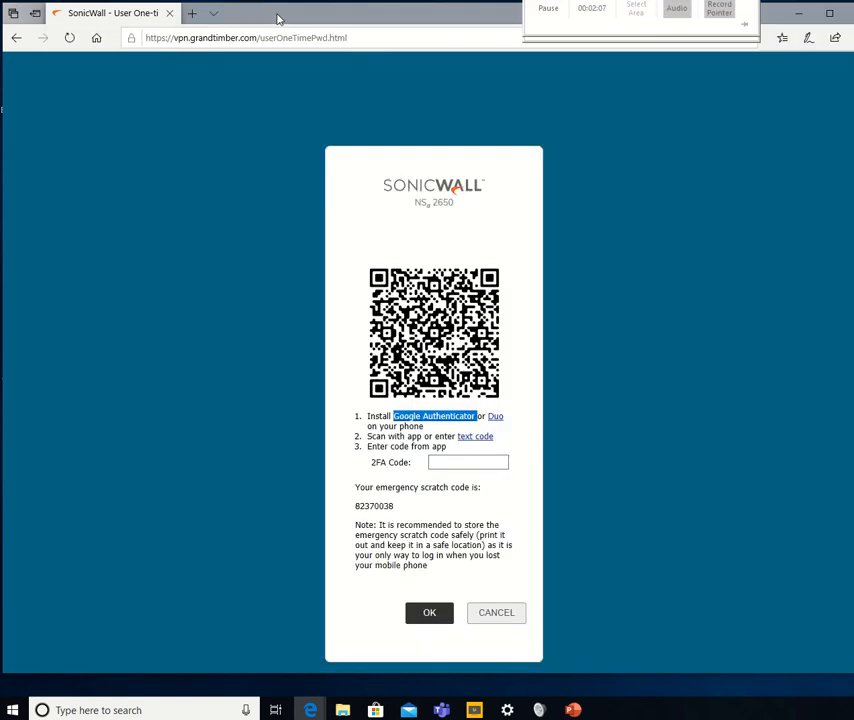
Enter the Google Authenticator code in the 2FA Code field and submit it with OK.
click(446, 461)
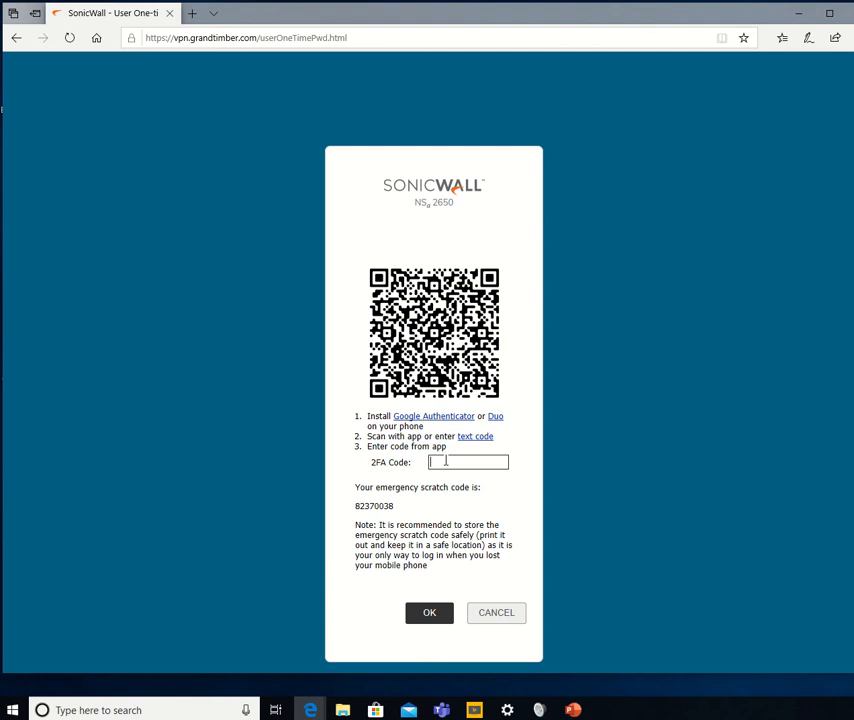
click(429, 613)
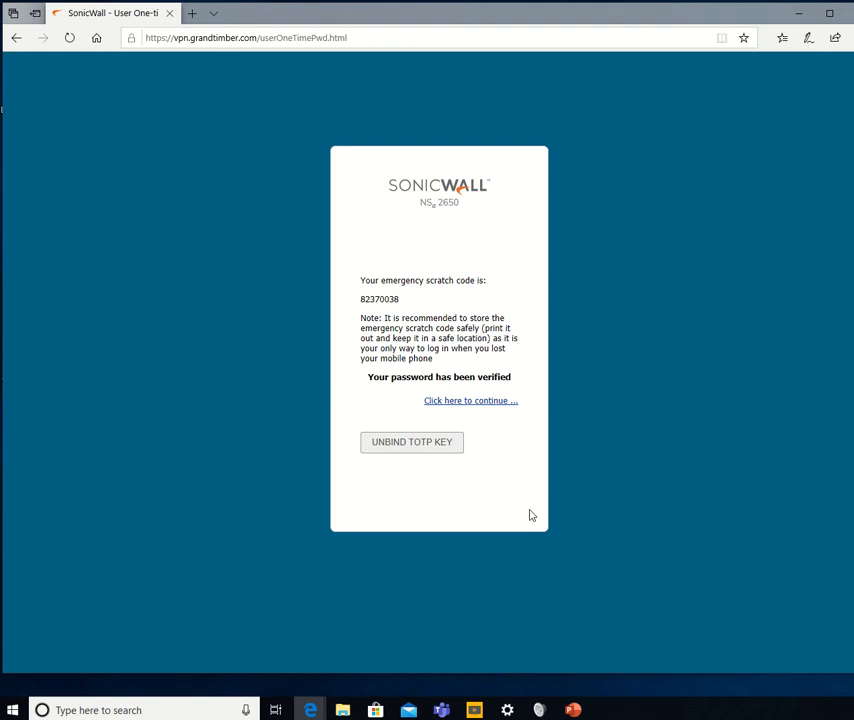
Continue to the Virtual Office portal, then download and run the Windows NetExtender installer.
click(488, 402)
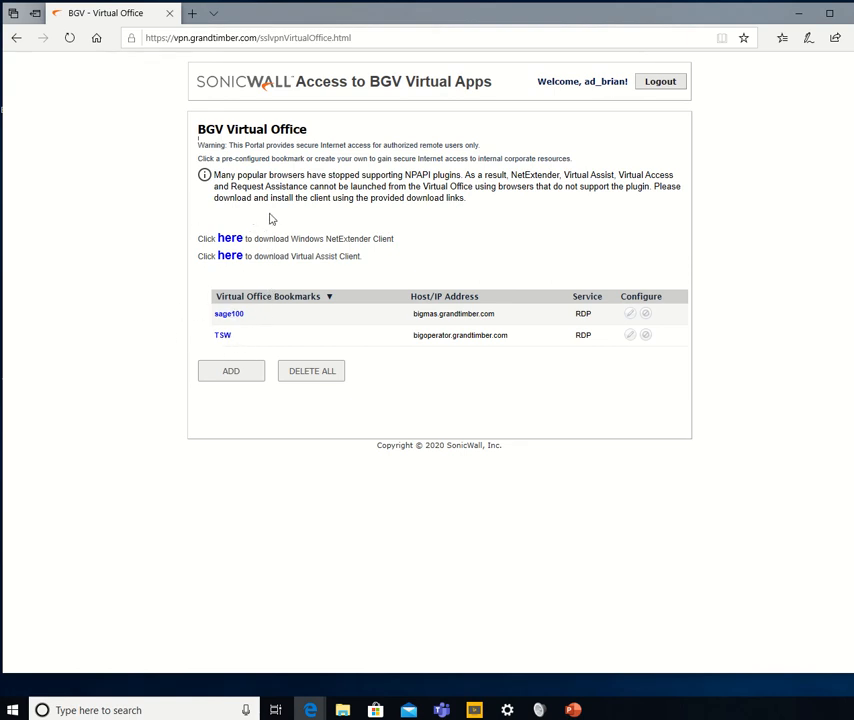
click(228, 241)
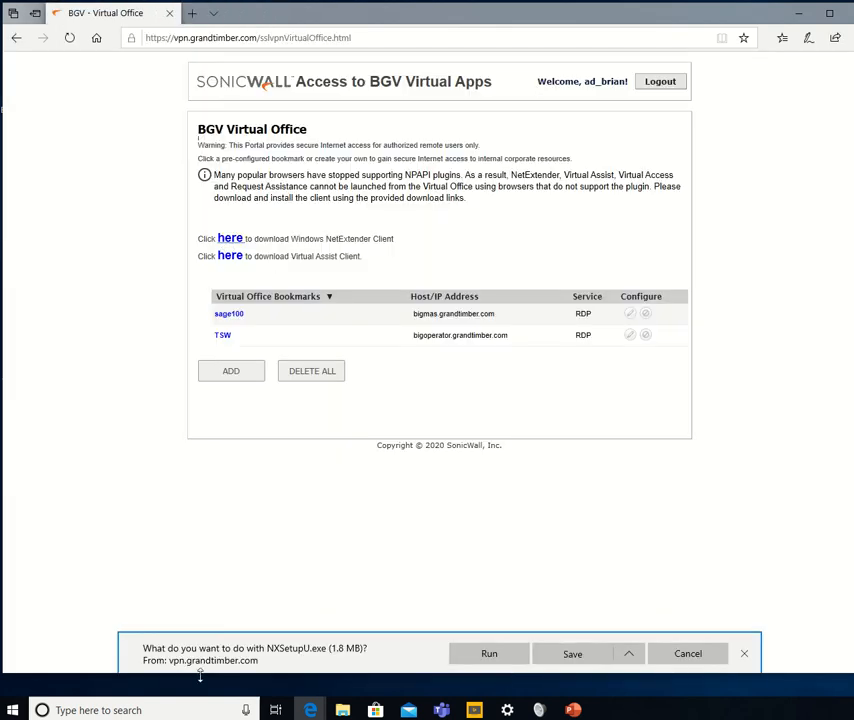
click(586, 658)
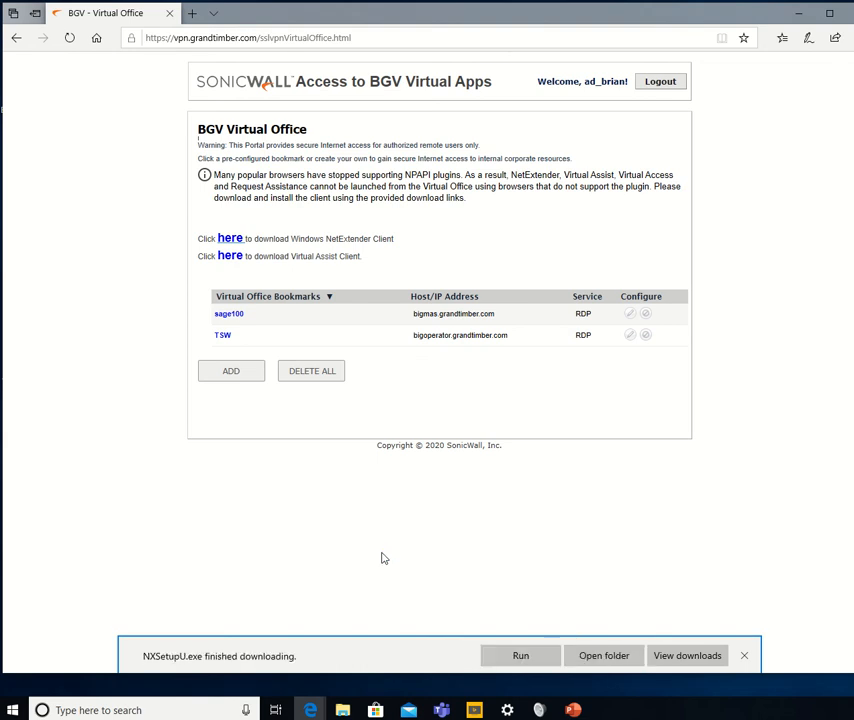
click(521, 656)
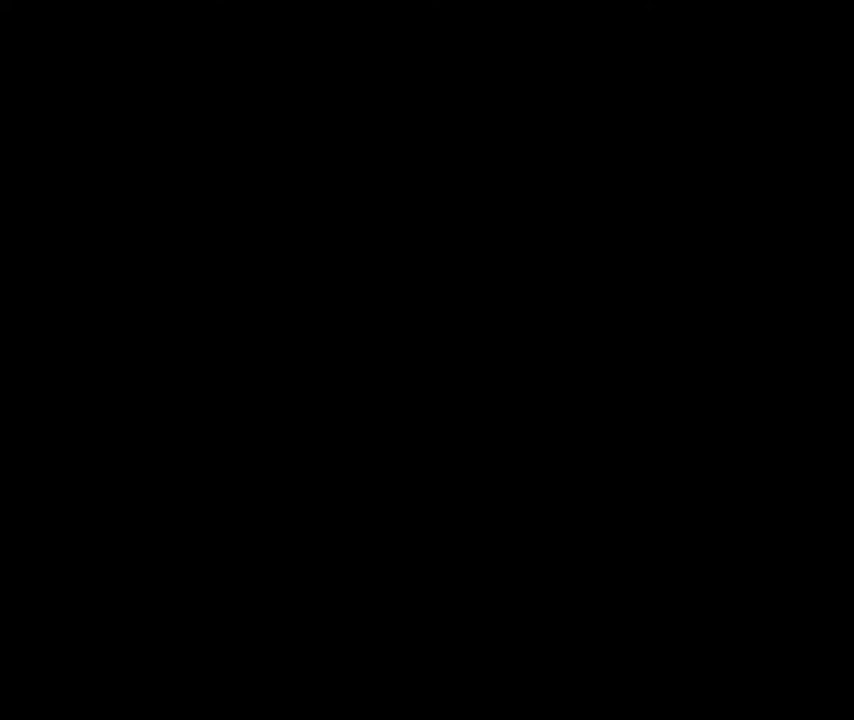
click(555, 456)
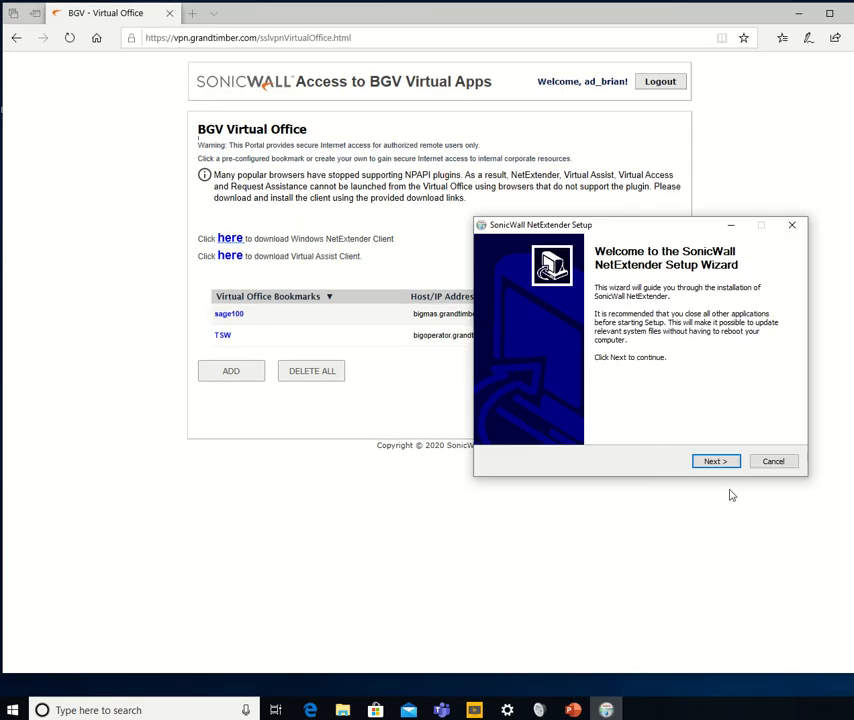
Accept the licence, keep the default location and all three shortcuts, and install NetExtender.
click(716, 462)
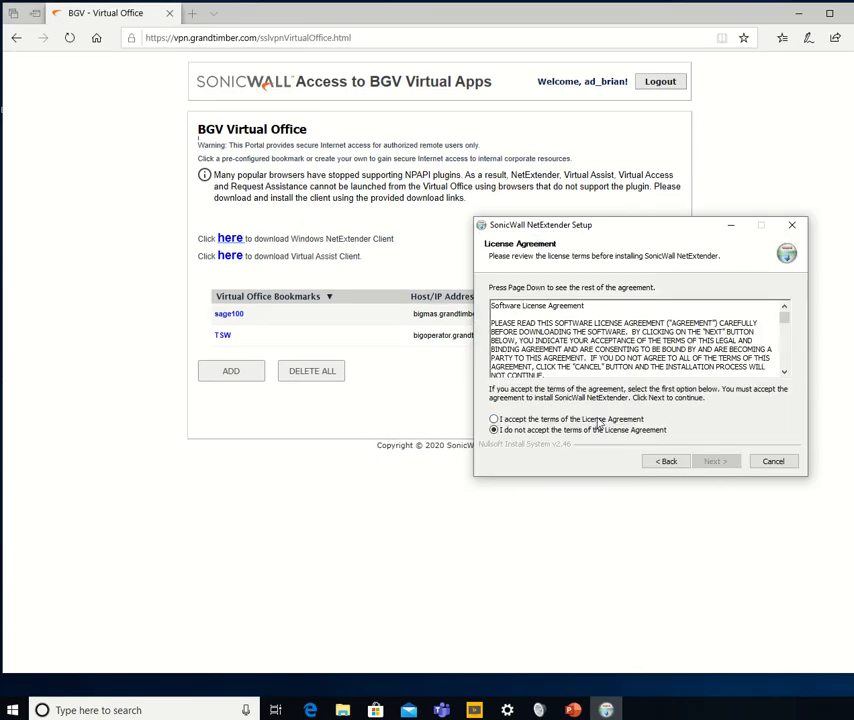
click(590, 419)
click(715, 462)
click(715, 463)
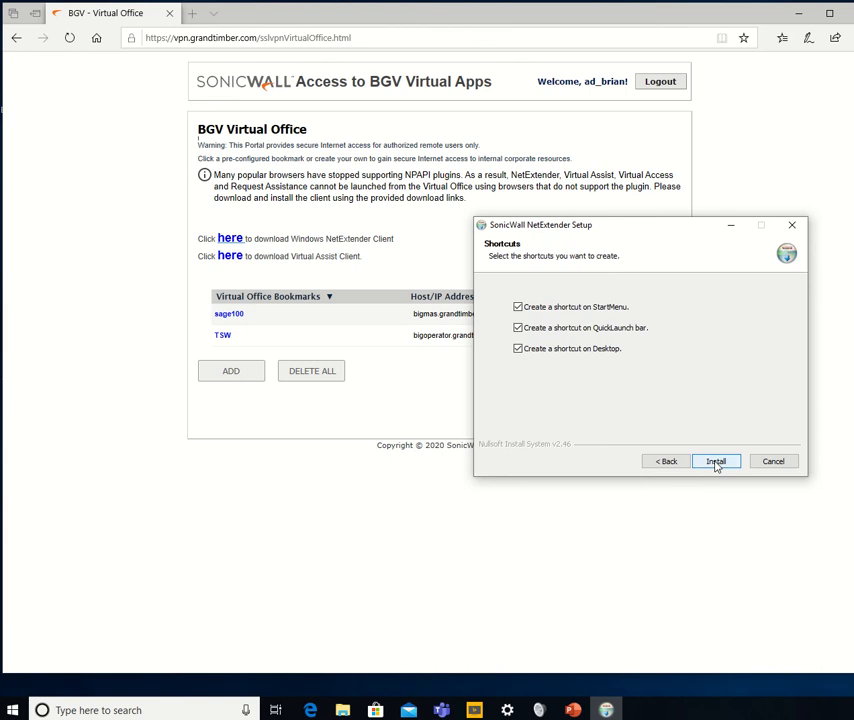
click(715, 463)
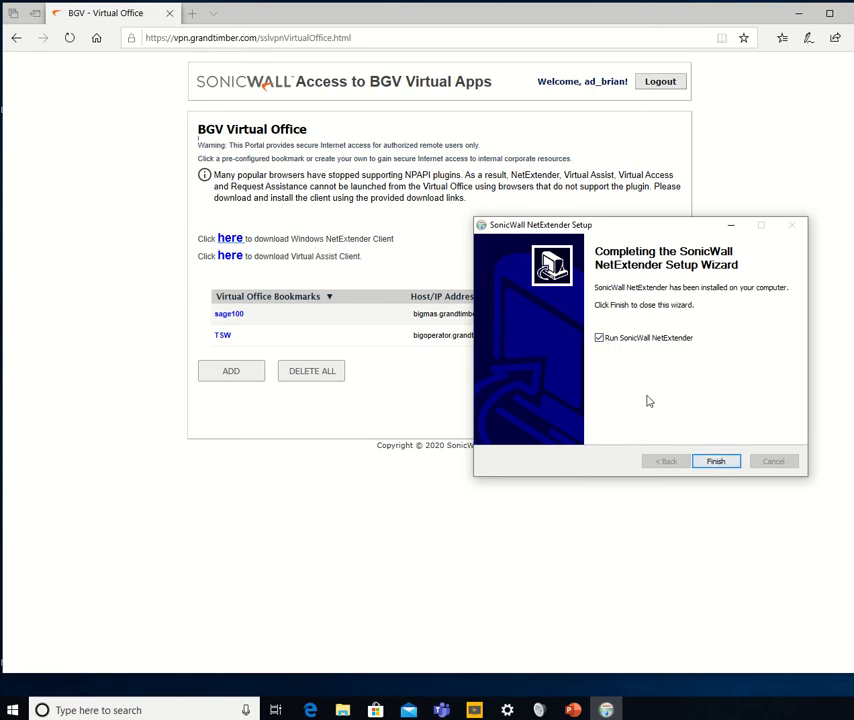
Launch NetExtender and connect to vpn.grandtimber.com with the user's credentials and domain LocalDomain.
click(729, 466)
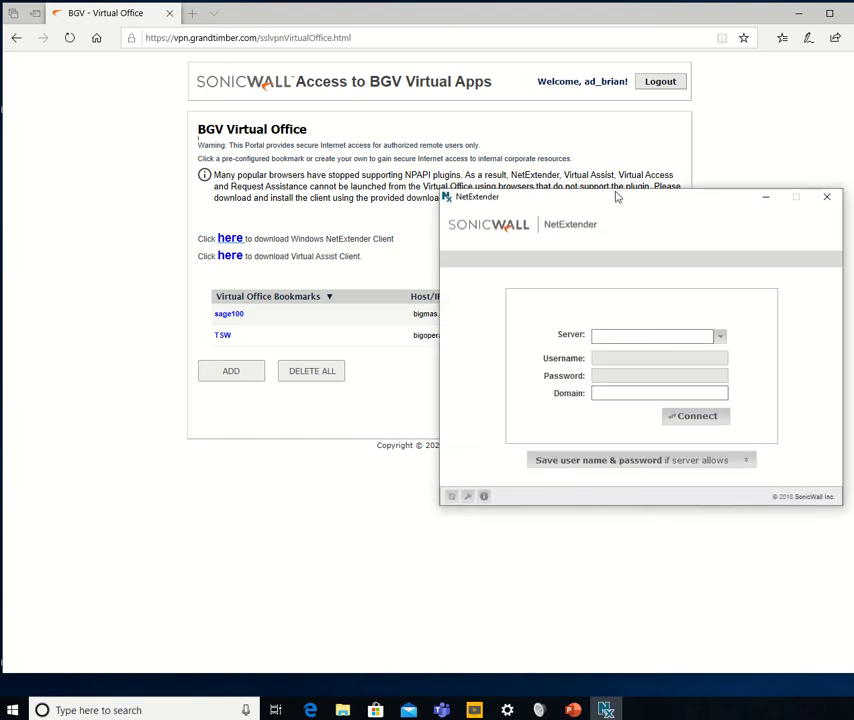
drag(617, 197, 417, 249)
click(417, 378)
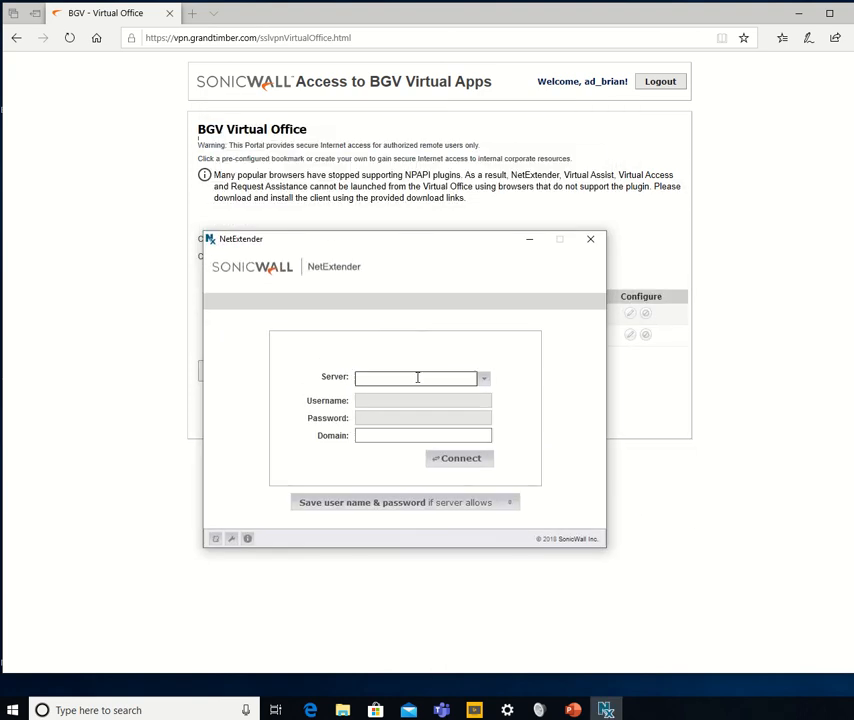
text(vpn.grandtimber.com)
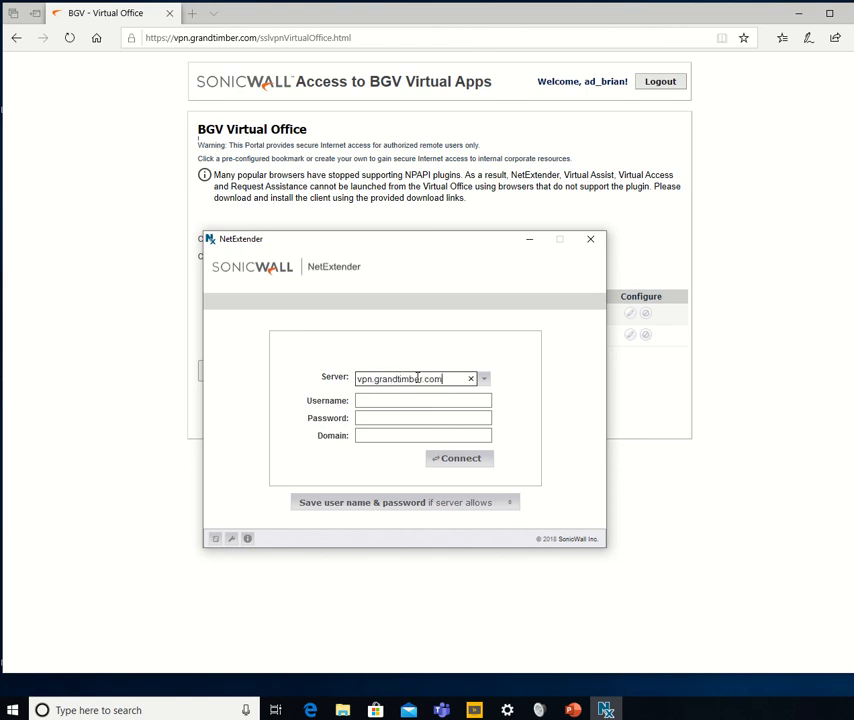
key(Tab)
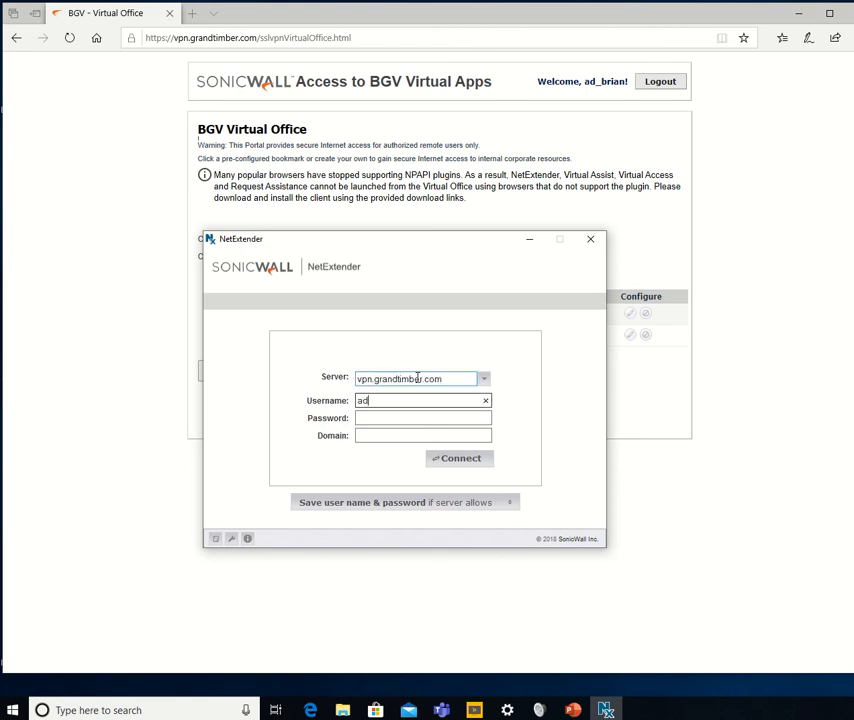
key(Tab)
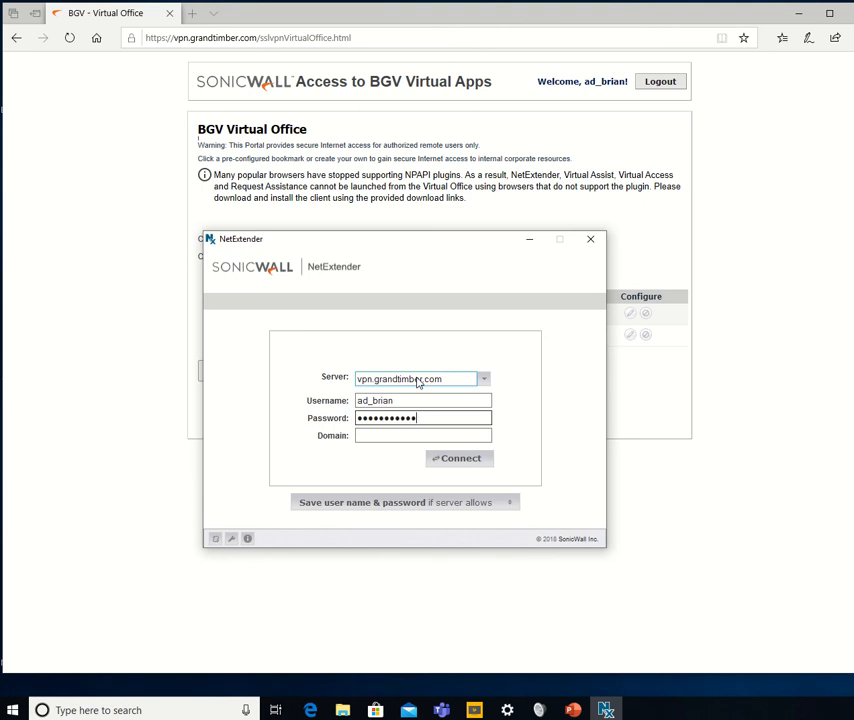
click(435, 436)
text(LocalDomain)
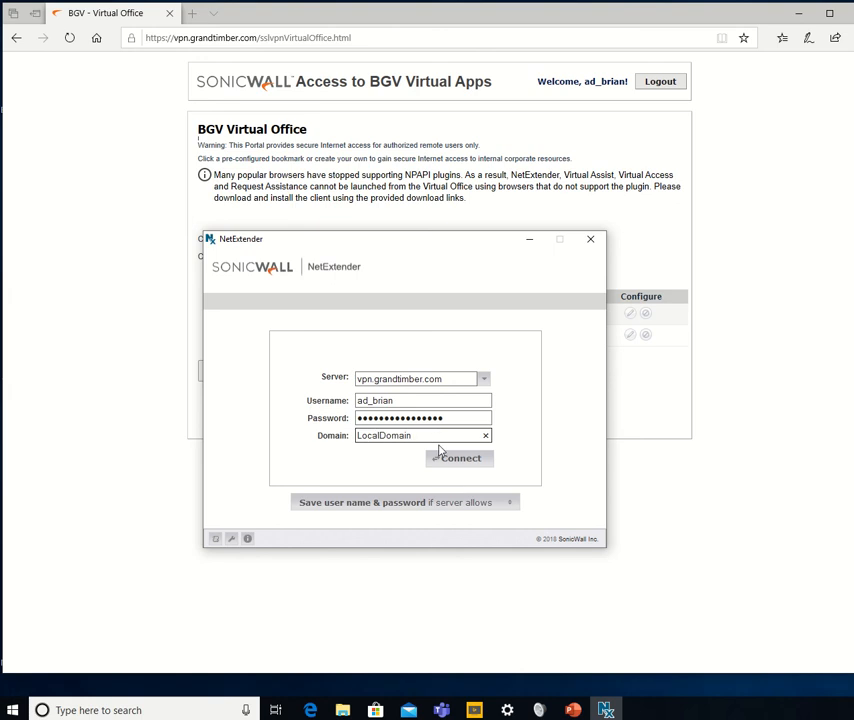
click(449, 457)
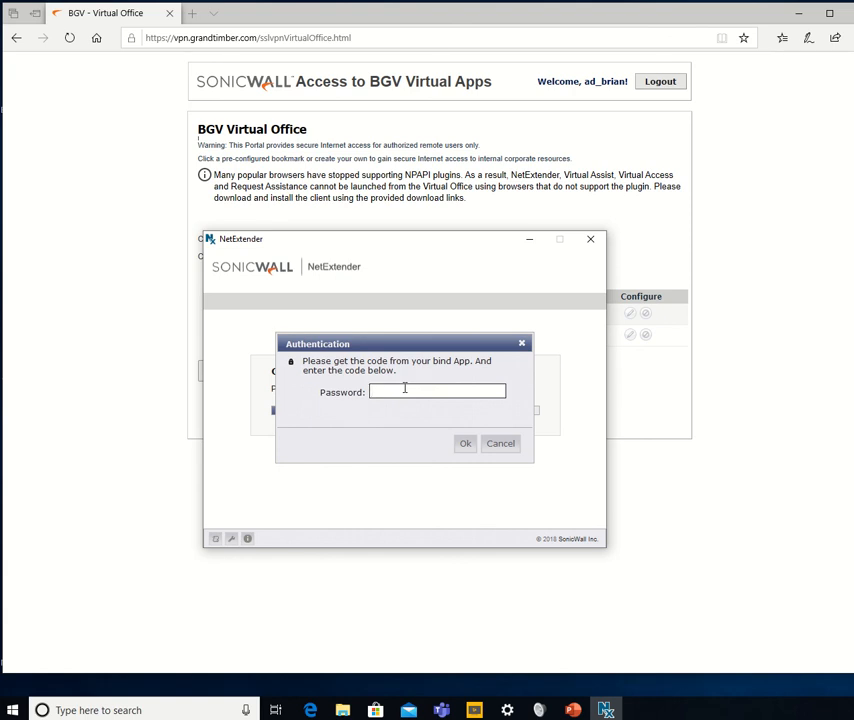
Submit the authenticator code to connect the VPN, then close the NetExtender status window.
click(462, 444)
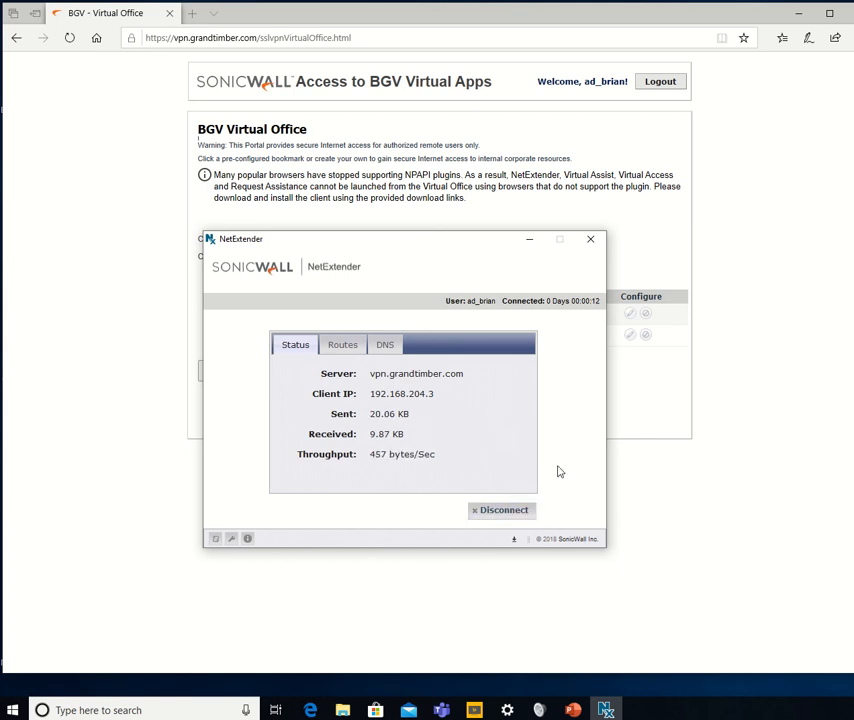
click(532, 513)
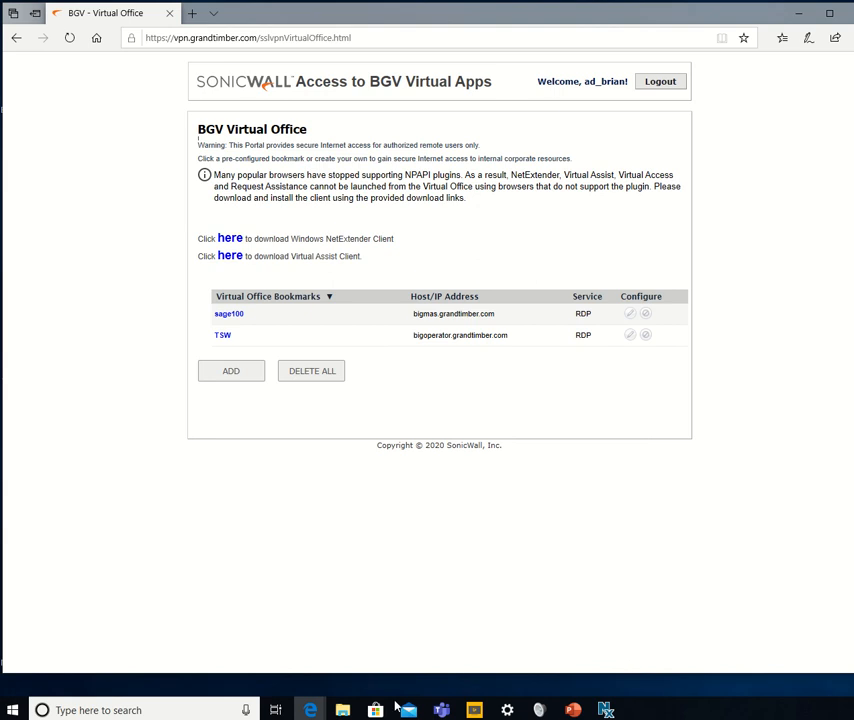
Save the TSW SP7.rdp attachment from the Mail tab into the Downloads folder via Save as.
mouse_move(310, 708)
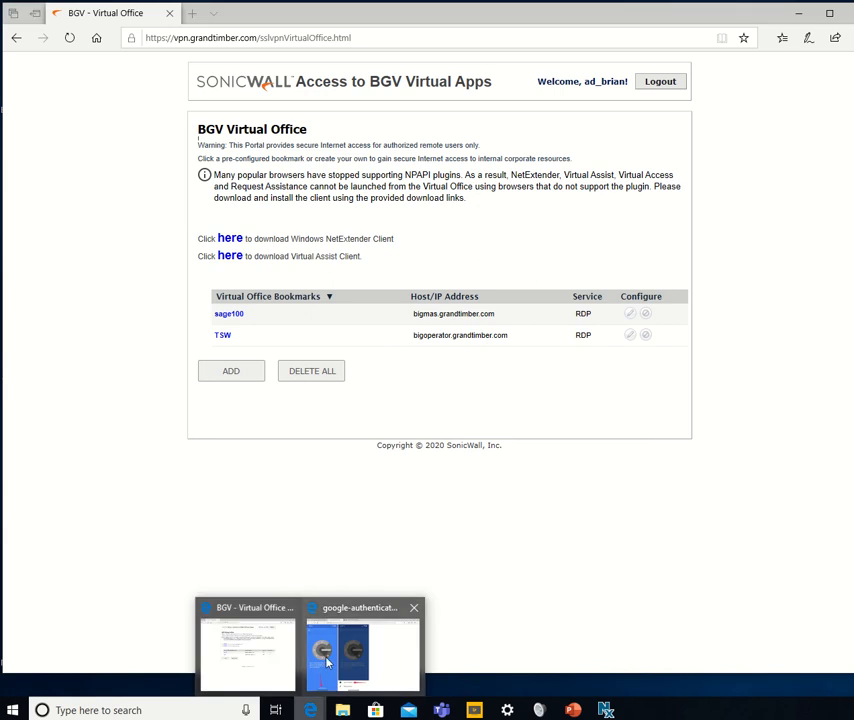
click(270, 655)
click(362, 650)
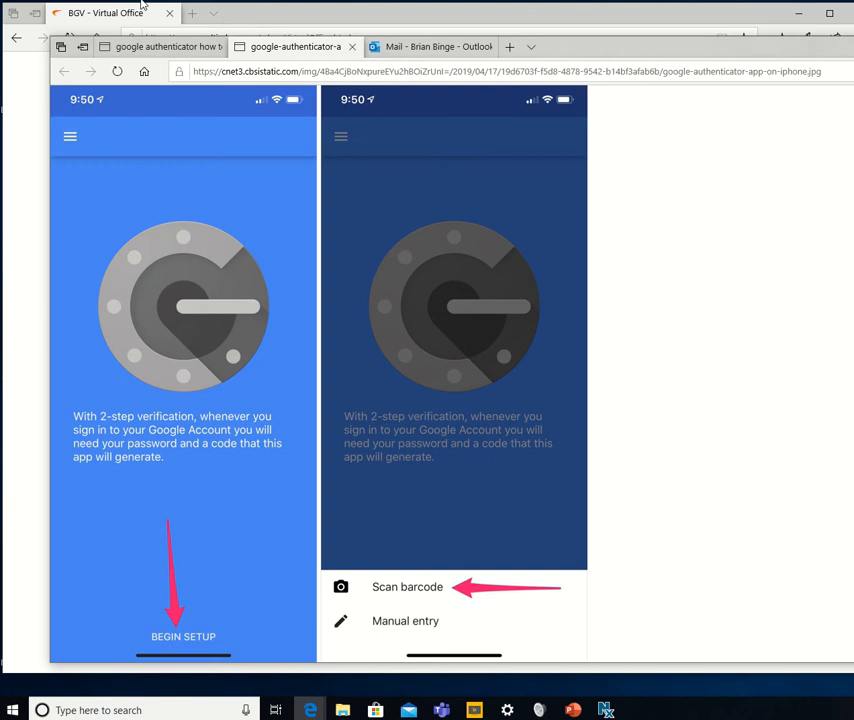
click(452, 46)
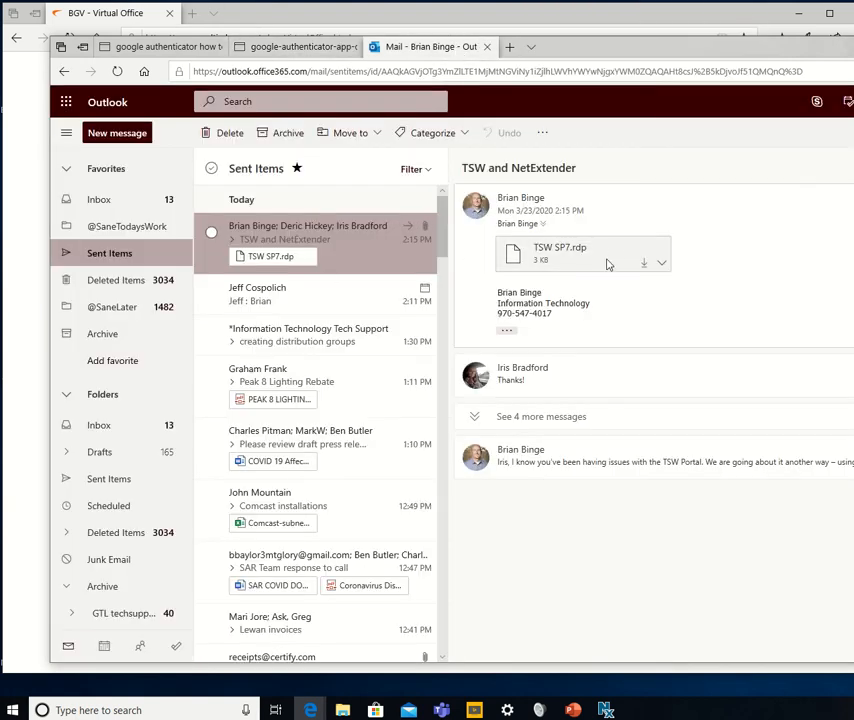
click(644, 263)
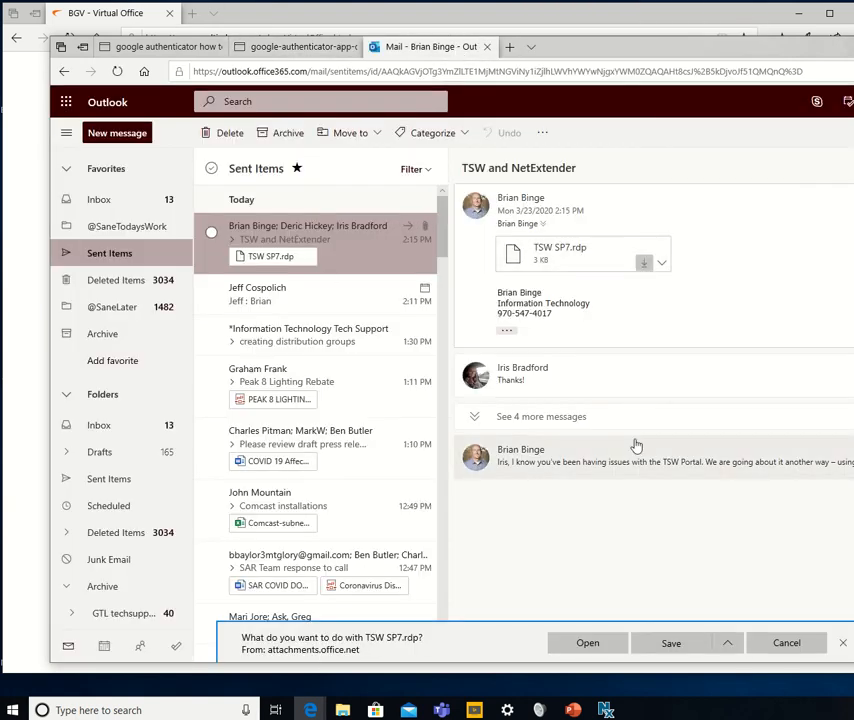
click(728, 650)
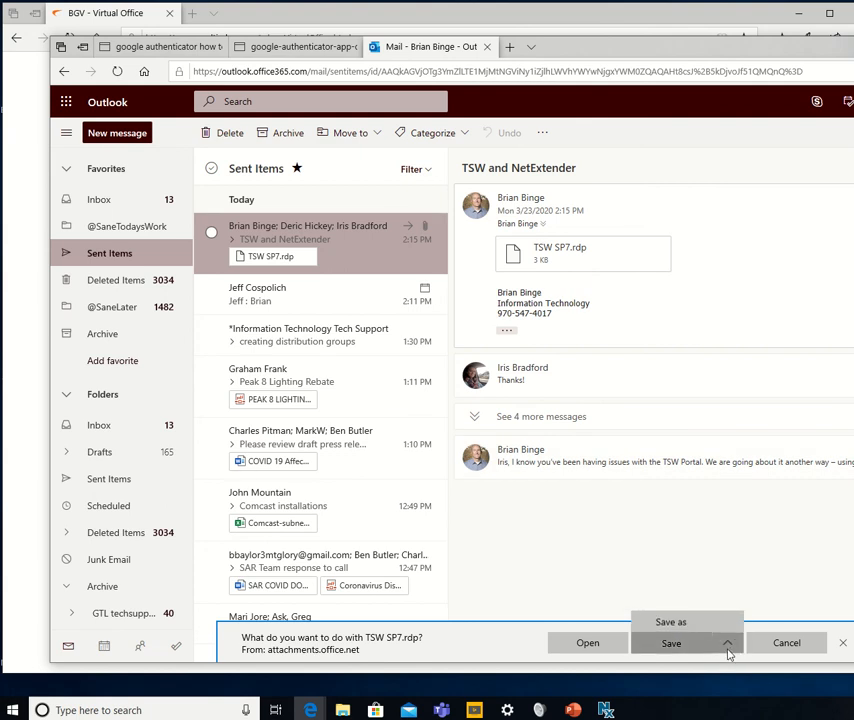
click(678, 622)
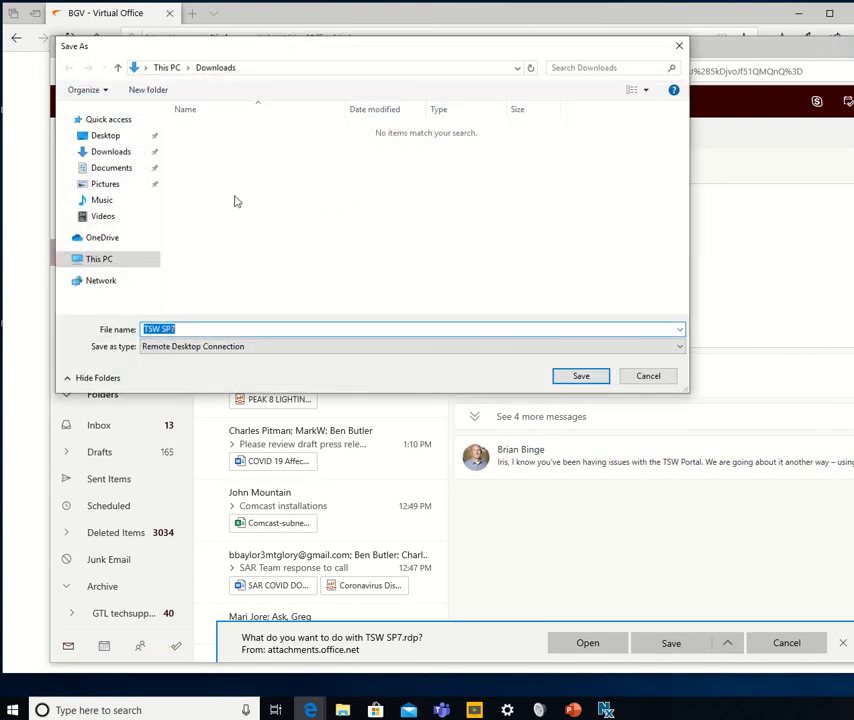
click(581, 375)
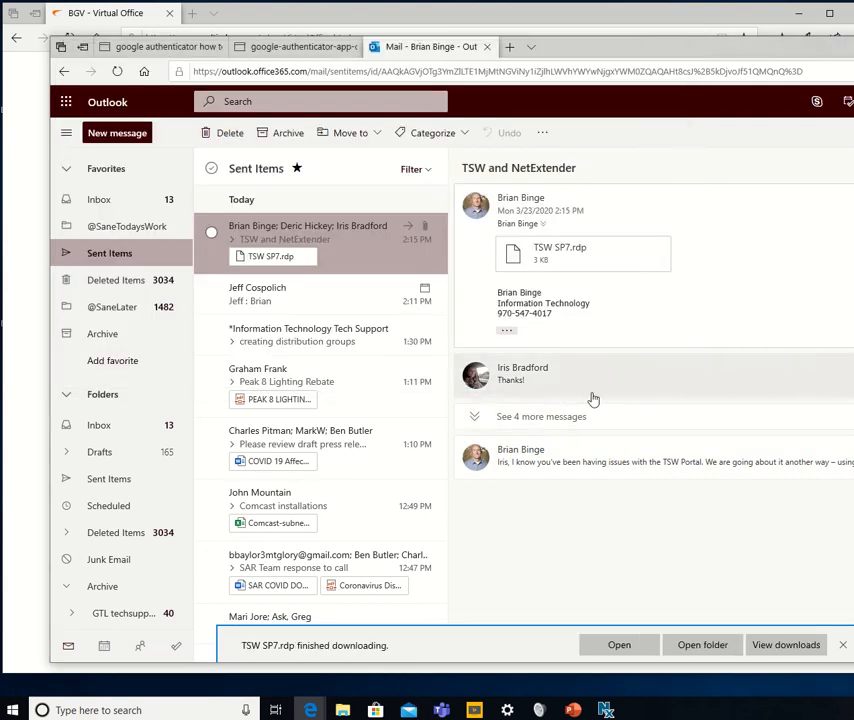
Open TSW SP7.rdp from Downloads with Remote Desktop Connection, making it the default for .rdp files.
click(716, 650)
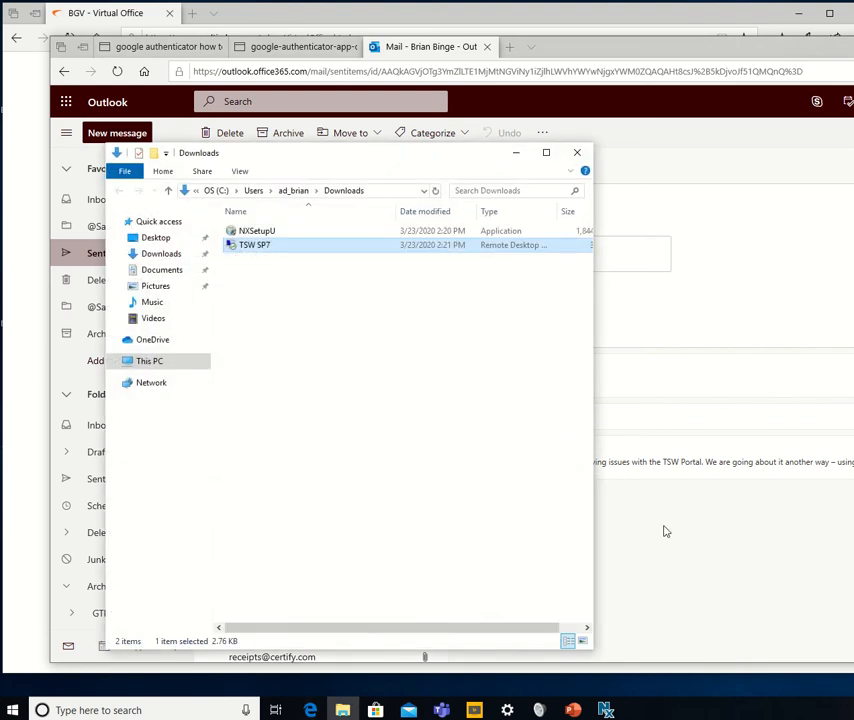
double_click(259, 250)
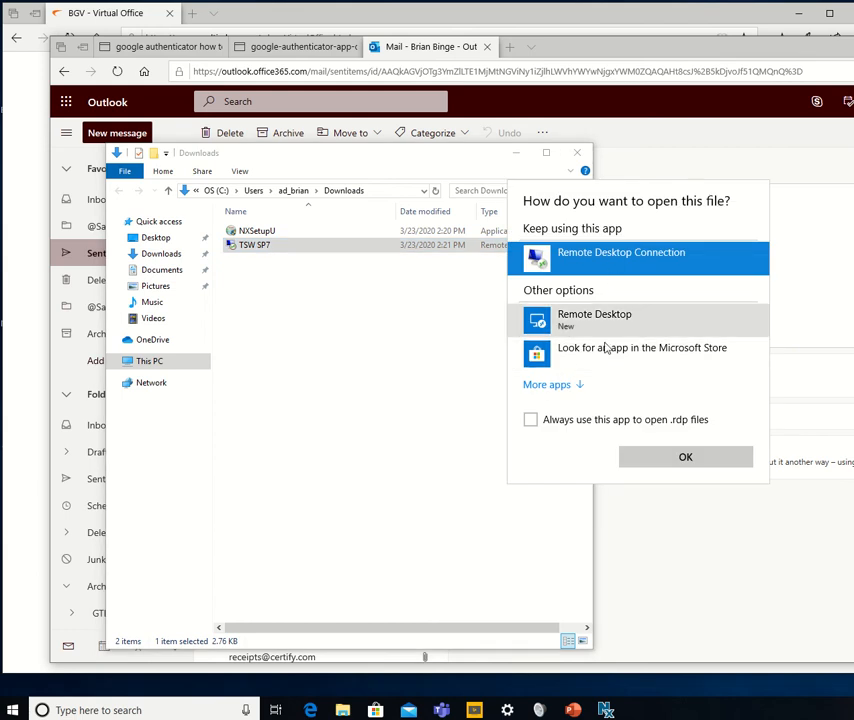
click(530, 420)
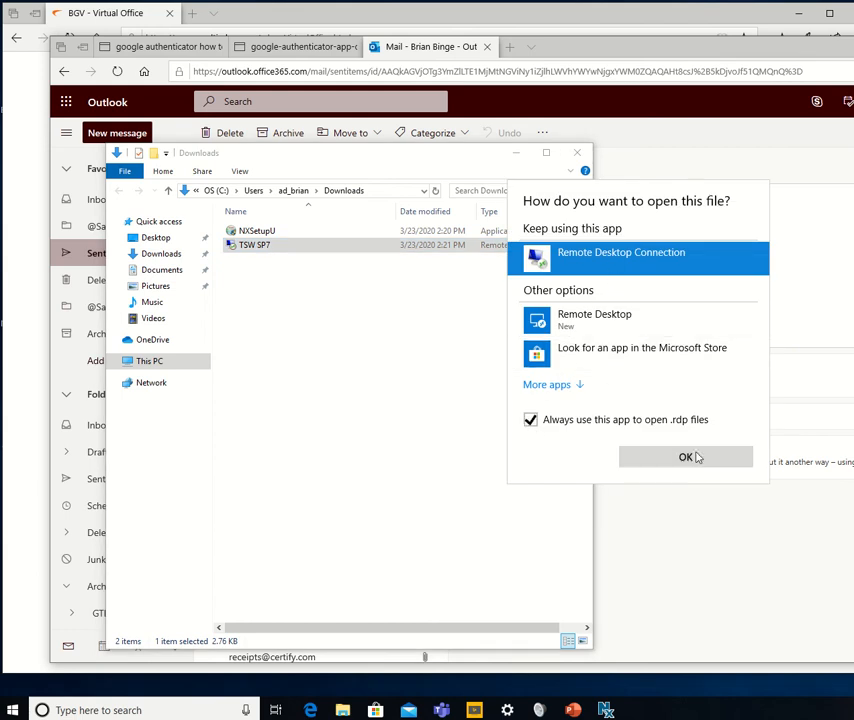
click(697, 457)
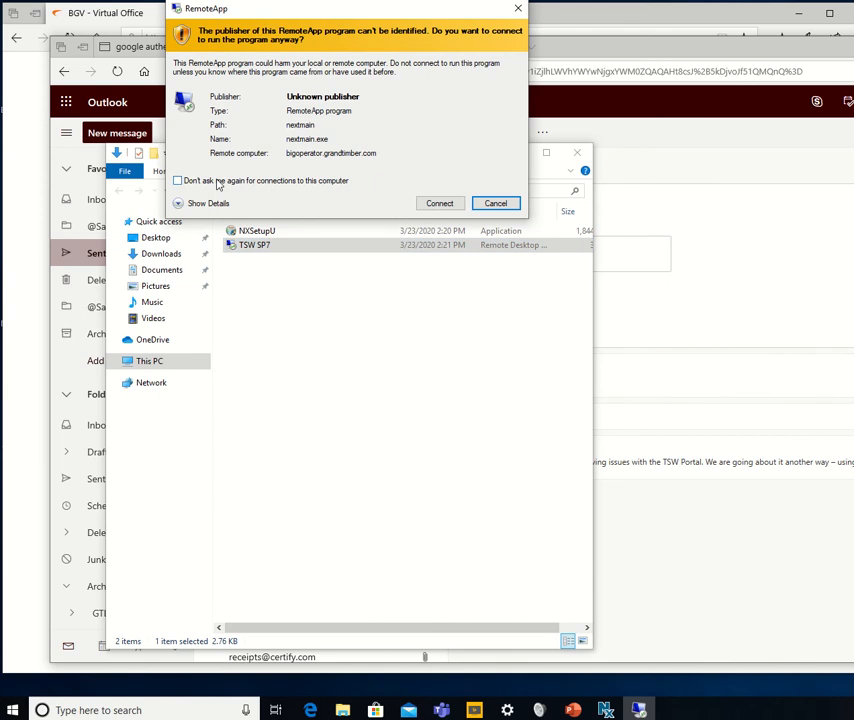
Accept the TSW RemoteApp warning with 'Don't ask me again' ticked, then enter the account password.
click(218, 181)
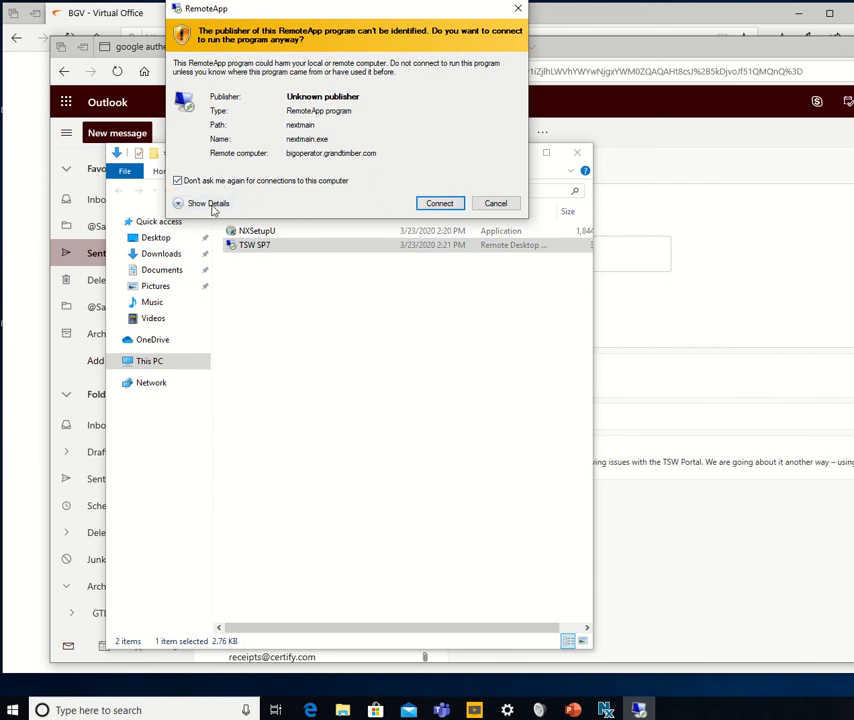
click(212, 204)
click(443, 316)
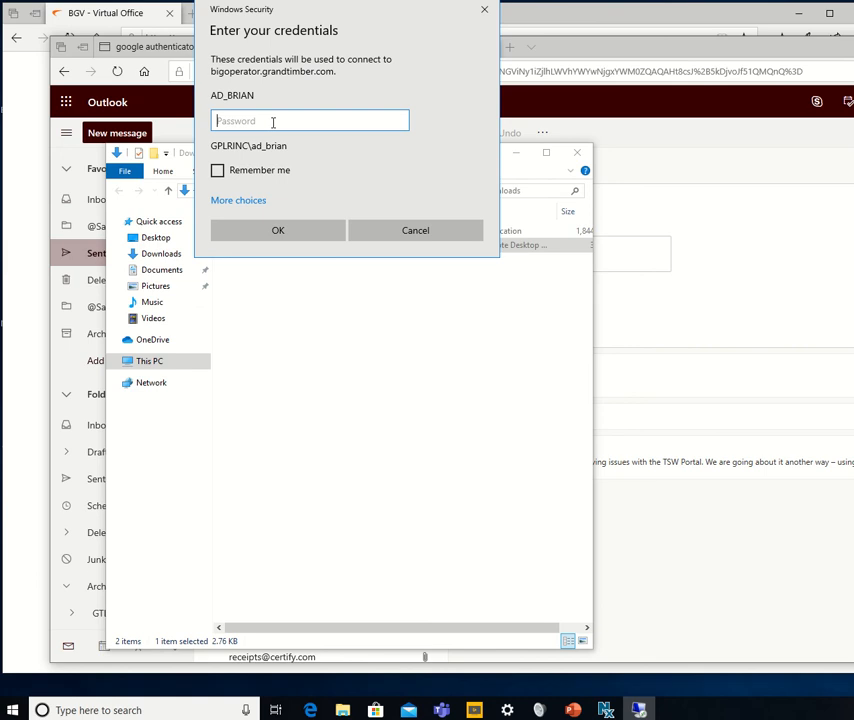
text(*********)
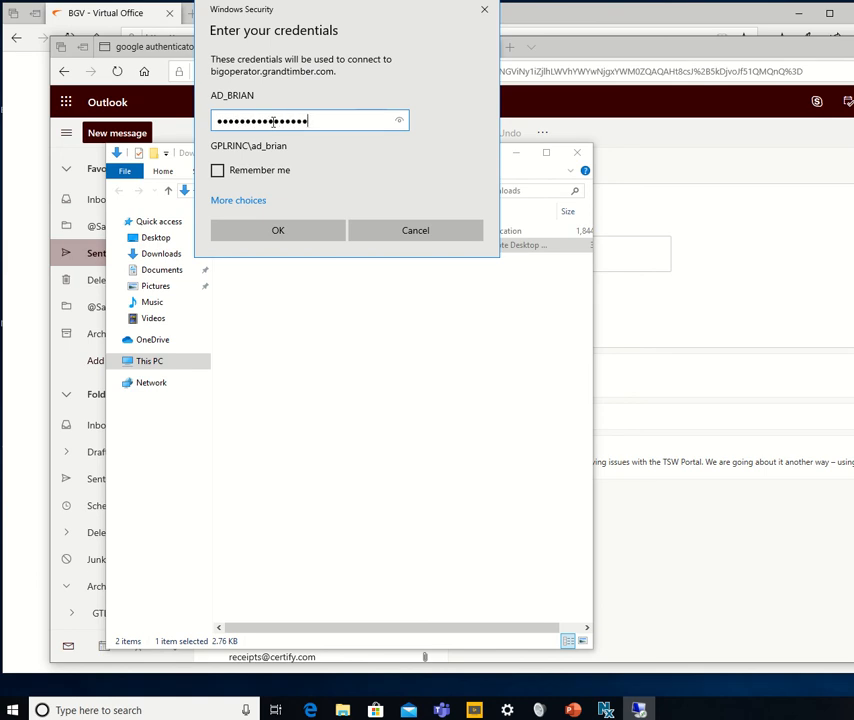
Submit the credentials to launch TSW, then dismiss the RemoteApp no-client-access-licenses error.
click(307, 238)
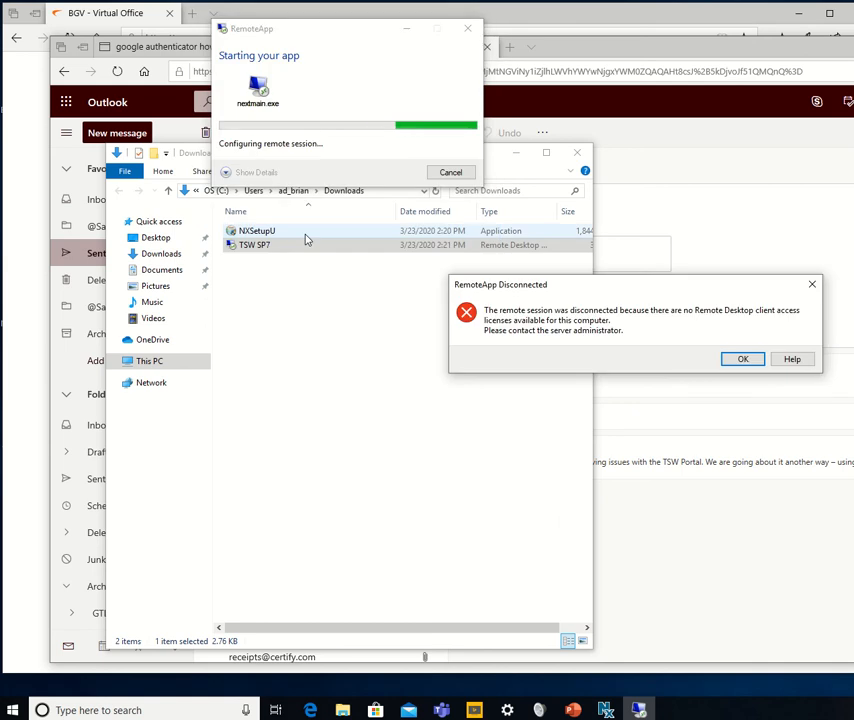
click(745, 360)
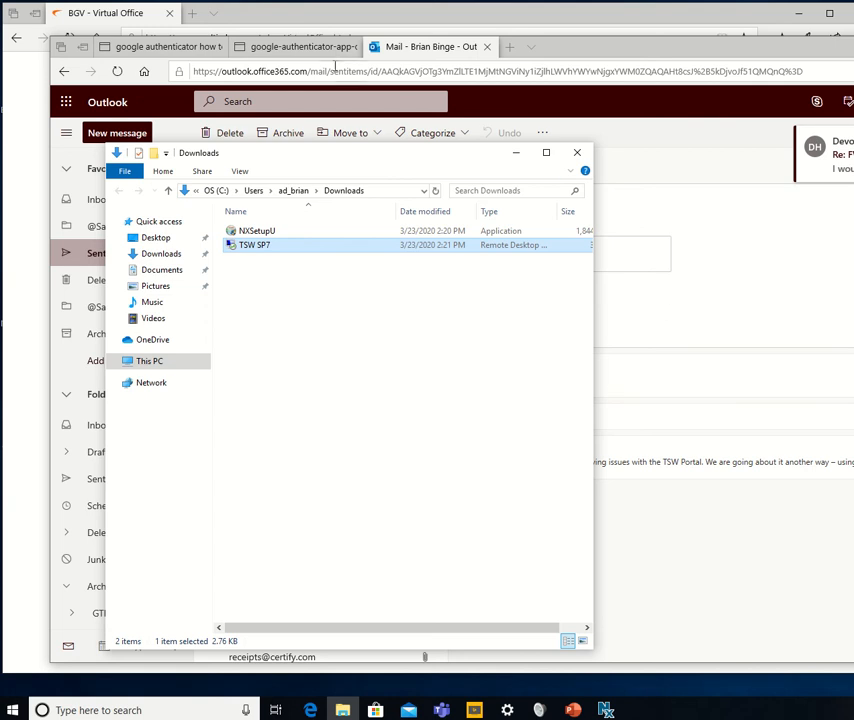
click(267, 72)
Enter breckgv.zendesk in Edge's address bar, fixing typos, to load the help center.
text(suppo)
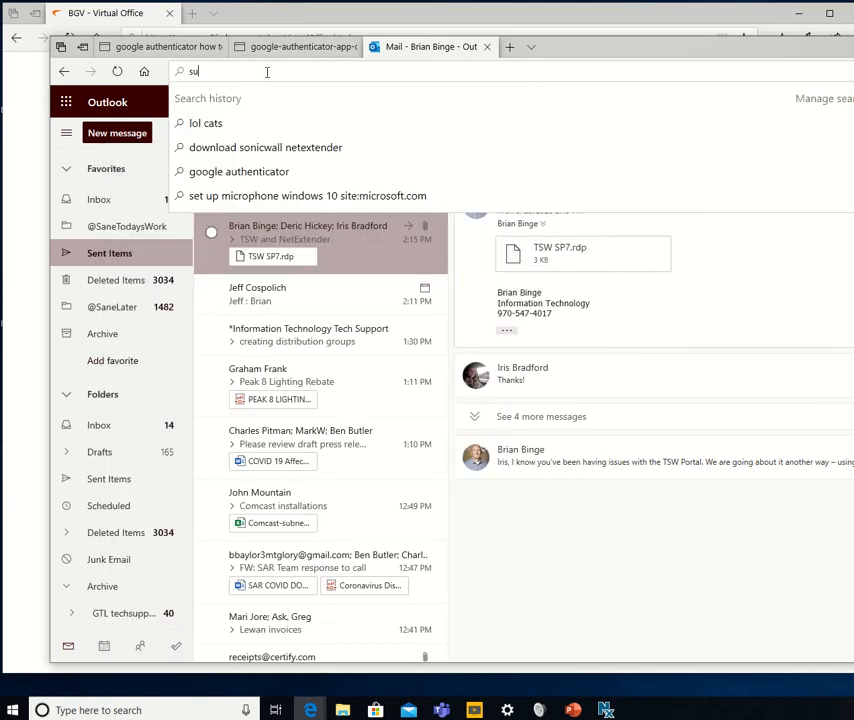
key(BackSpace)
key(BackSpace)
key(BackSpace)
key(BackSpace)
key(BackSpace)
text(su)
key(BackSpace)
key(BackSpace)
text(bref)
key(BackSpace)
text(c)
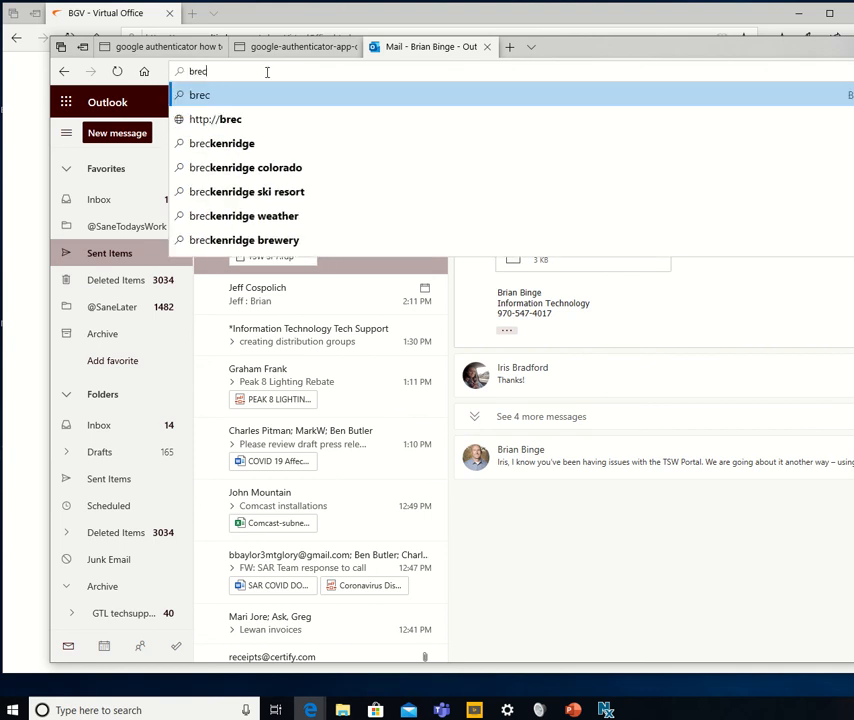
text(kgv.zends)
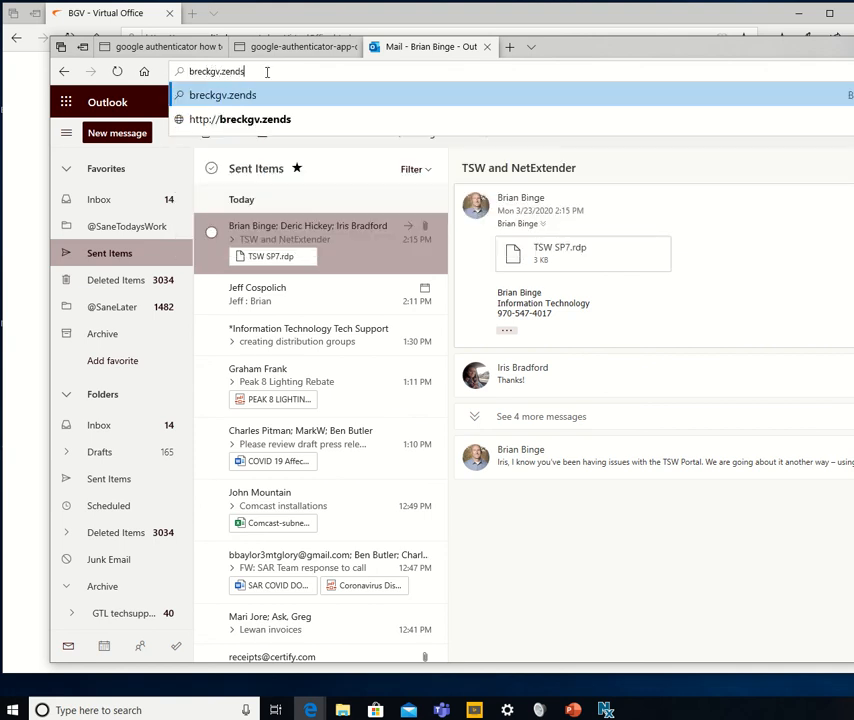
text(ek)
key(BackSpace)
key(BackSpace)
key(BackSpace)
text(esc)
key(BackSpace)
text(k)
key(Return)
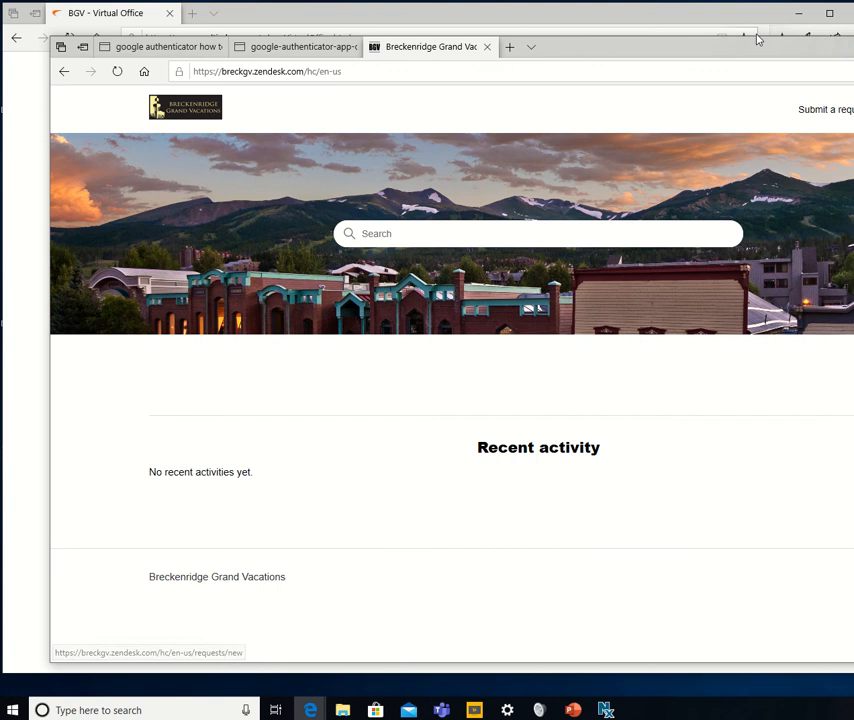
Choose Submit a request, close the stalled loading tab, and bring PowerPoint's Presentation1 forward.
drag(752, 47, 670, 48)
click(744, 112)
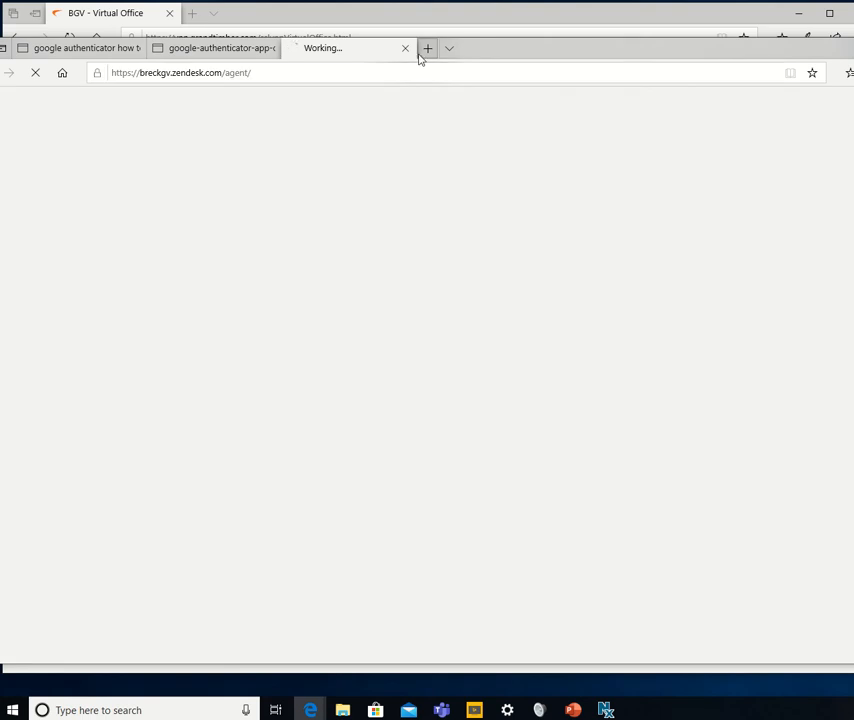
click(406, 49)
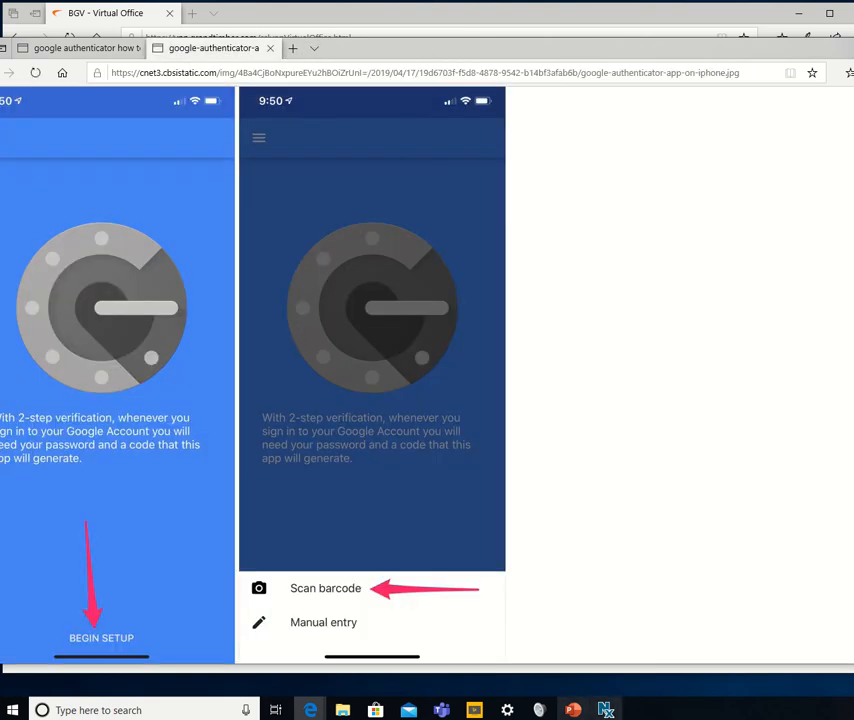
click(571, 710)
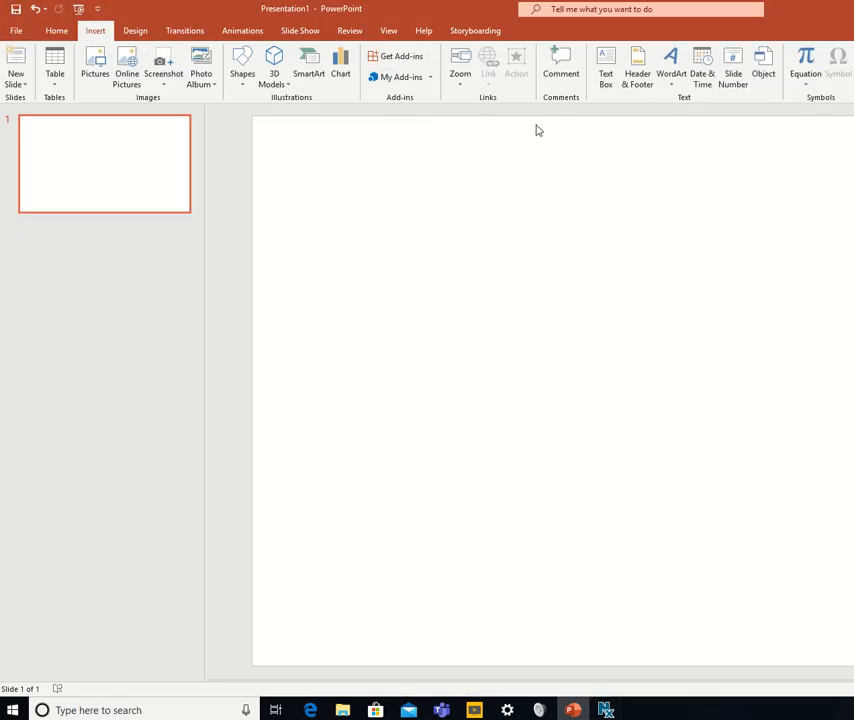